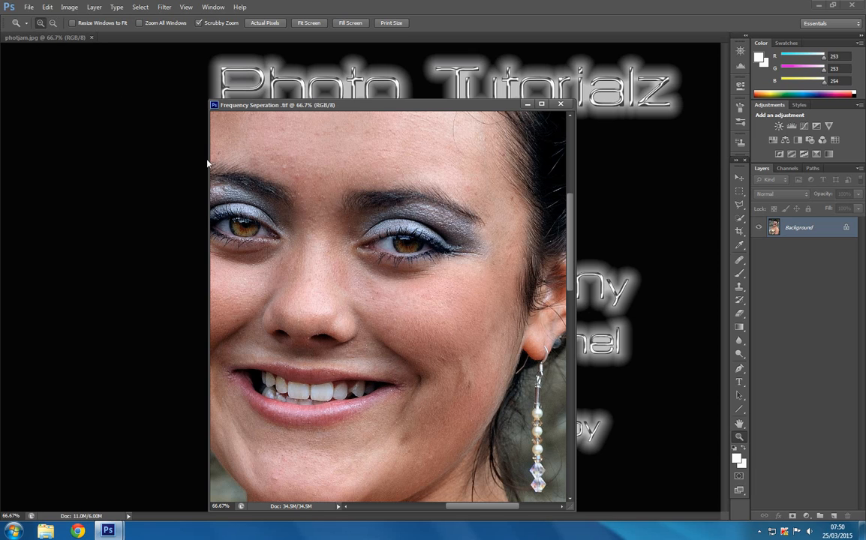
- Duplicate the Background layer of the portrait twice
{"action": "left_click", "coordinate": [53, 23]}
{"action": "left_click", "coordinate": [446, 303]}
{"action": "left_click", "coordinate": [445, 303]}
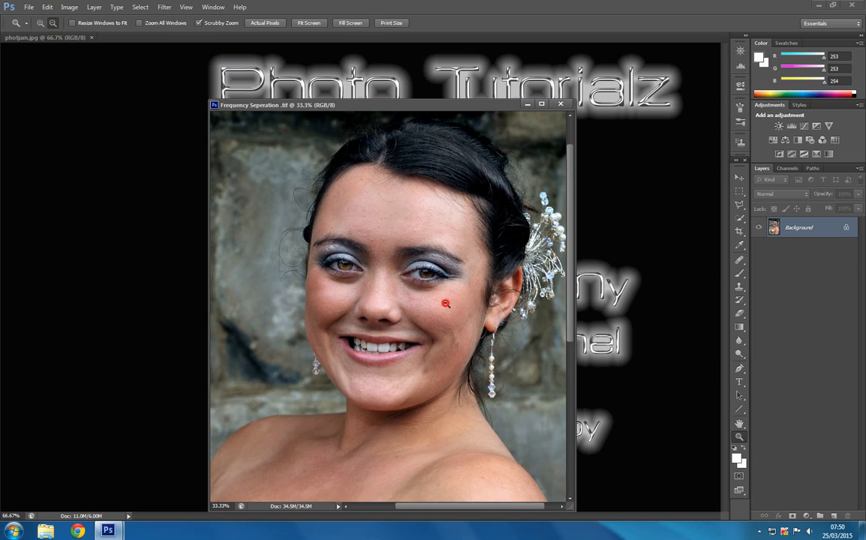
{"action": "left_click", "coordinate": [446, 303]}
{"action": "left_click", "coordinate": [447, 302]}
{"action": "left_click", "coordinate": [447, 301]}
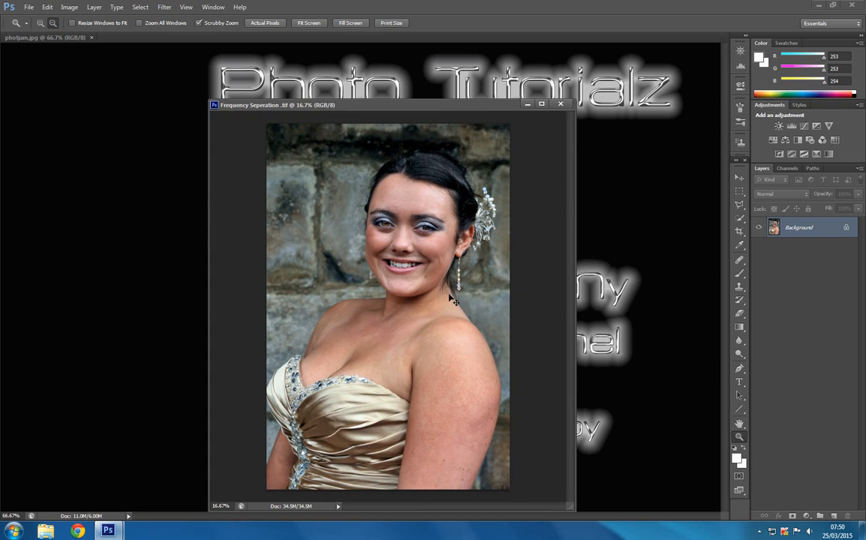
{"action": "key", "text": "ctrl+j"}
{"action": "key", "text": "ctrl+j"}
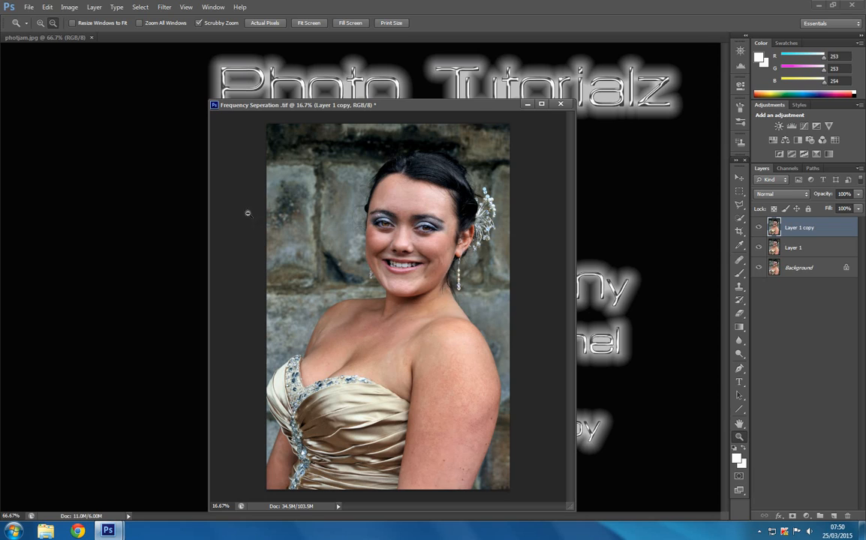
- Rename the uppermost layer copy as "top"
{"action": "left_click", "coordinate": [794, 230]}
{"action": "left_click", "coordinate": [69, 7]}
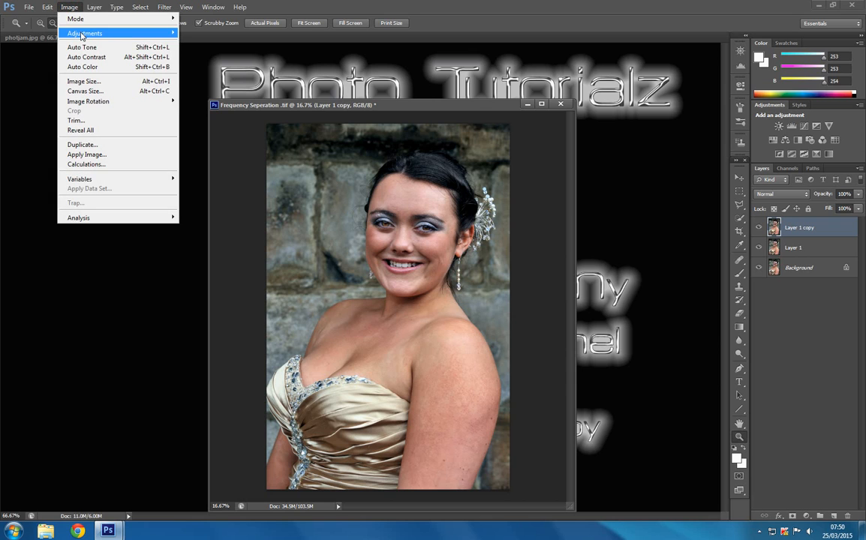
{"action": "mouse_move", "coordinate": [82, 36]}
{"action": "mouse_move", "coordinate": [89, 9]}
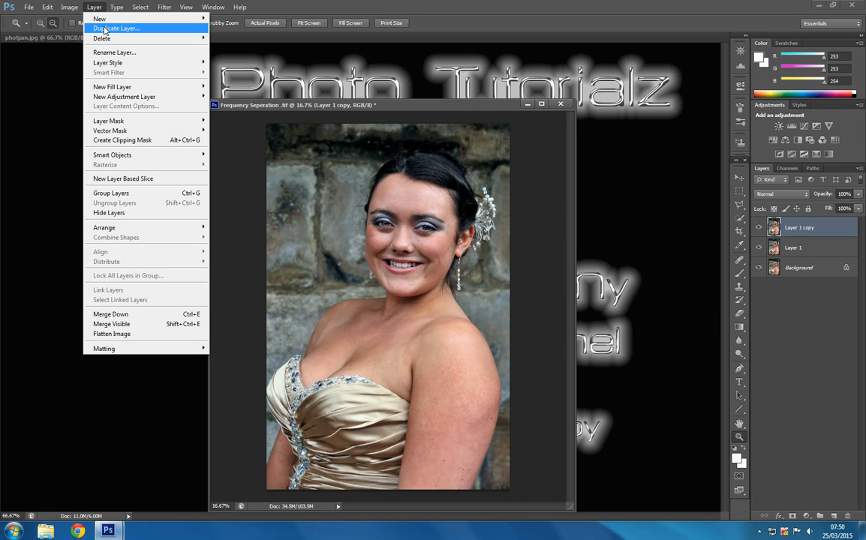
{"action": "left_click", "coordinate": [112, 52]}
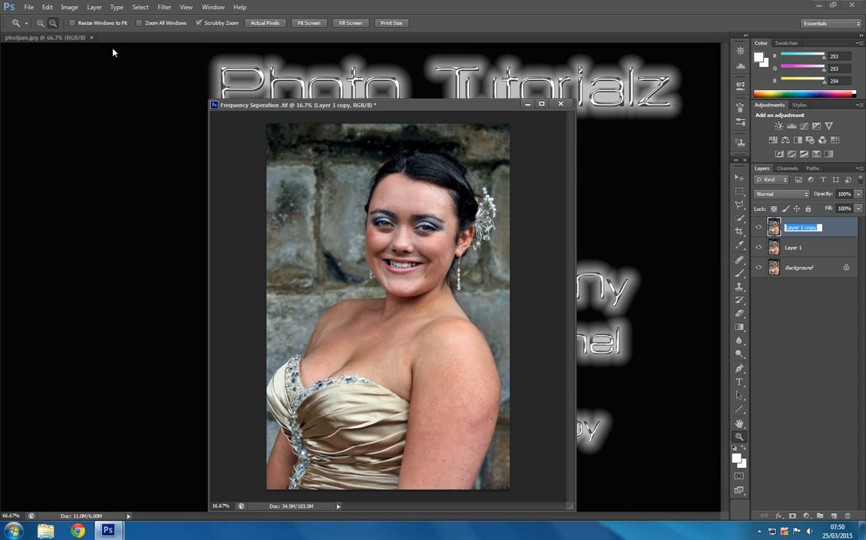
{"action": "type", "text": "lo"}
{"action": "type", "text": "p"}
{"action": "key", "text": "Return"}
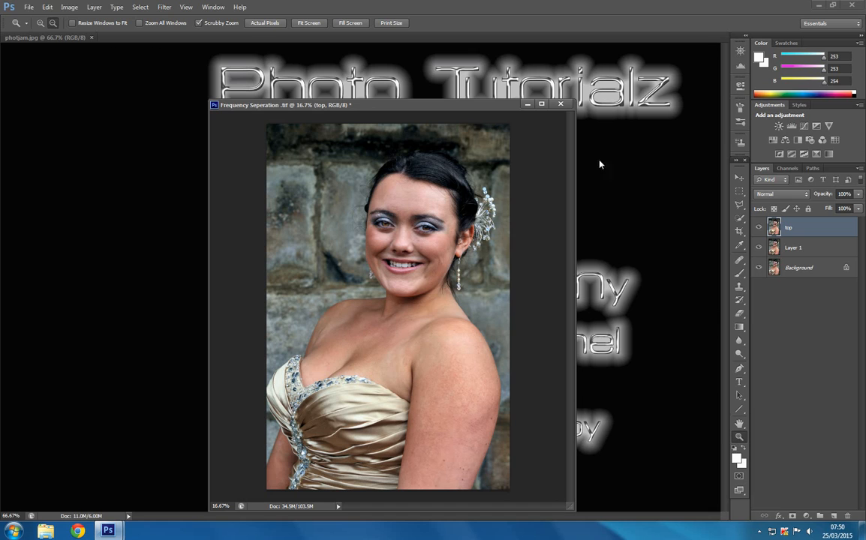
- Rename the middle layer, Layer 1, as "Bottom"
{"action": "left_click", "coordinate": [812, 248]}
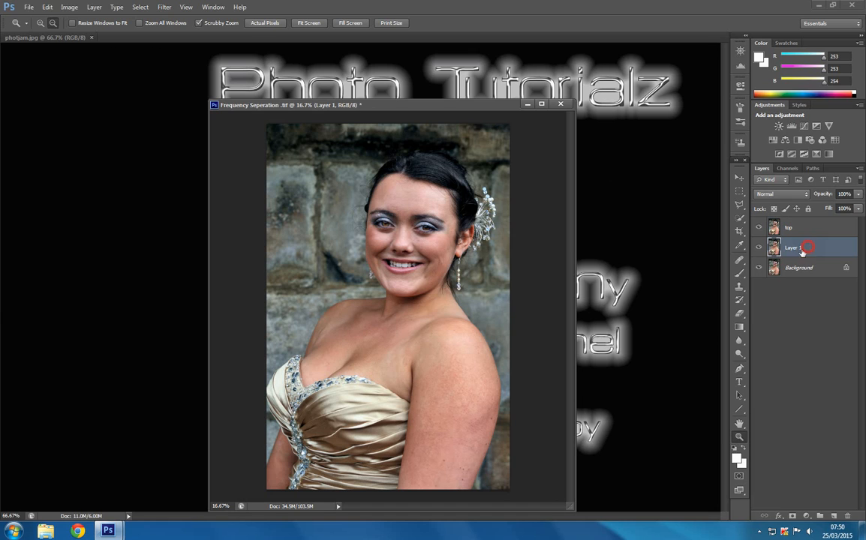
{"action": "left_click", "coordinate": [95, 8]}
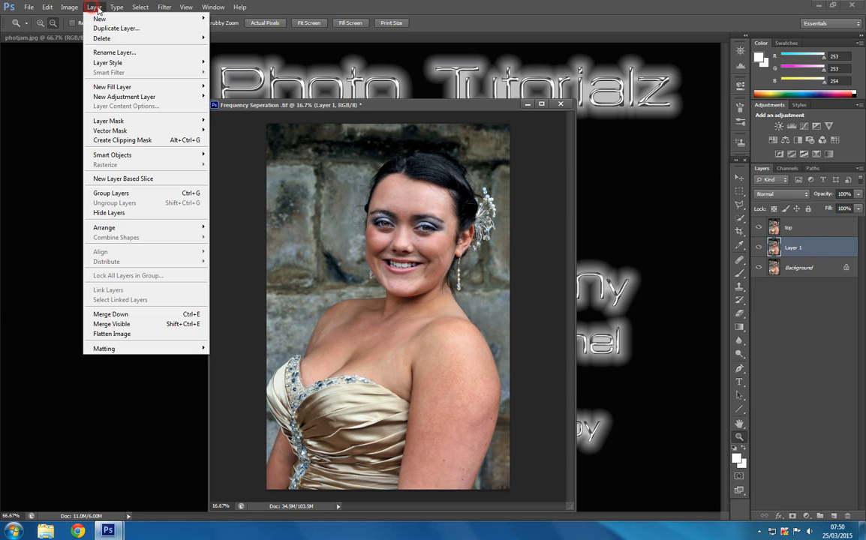
{"action": "left_click", "coordinate": [111, 53]}
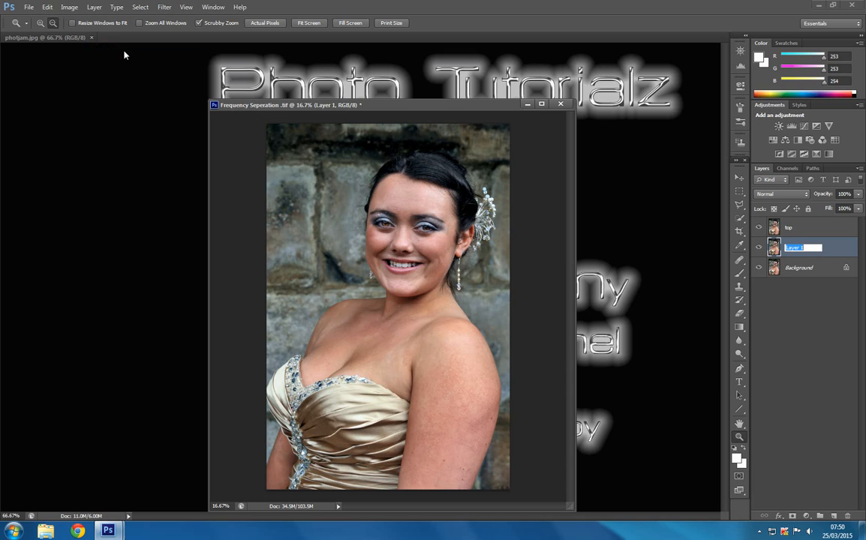
{"action": "type", "text": "Bottom"}
{"action": "key", "text": "Return"}
- Apply a Gaussian Blur with a radius of 11.4 pixels to the Bottom layer, checking the face in the preview
{"action": "left_click", "coordinate": [163, 7]}
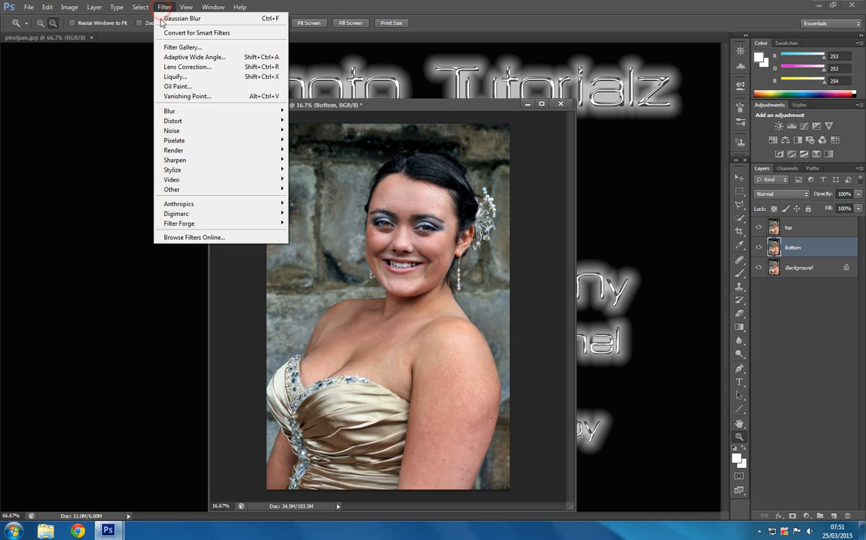
{"action": "mouse_move", "coordinate": [178, 114]}
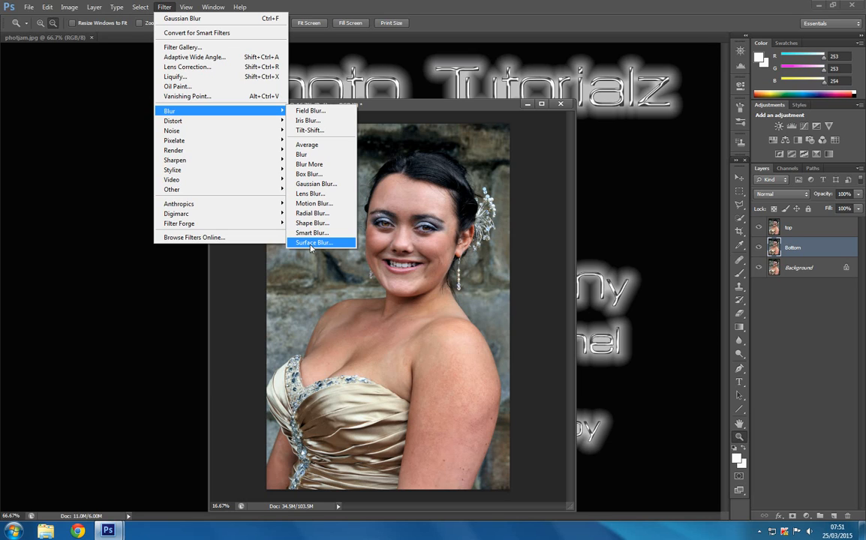
{"action": "left_click", "coordinate": [313, 185]}
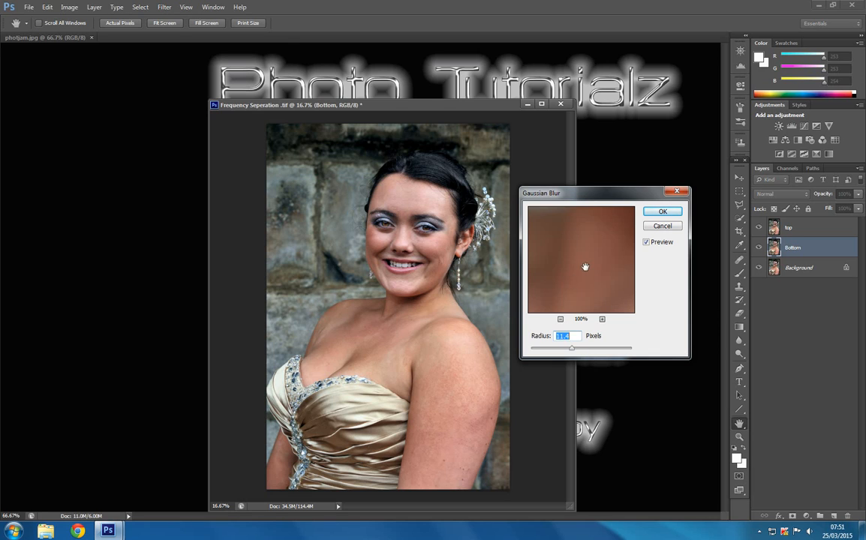
{"action": "left_click_drag", "start_coordinate": [584, 267], "coordinate": [574, 294]}
{"action": "left_click", "coordinate": [560, 319]}
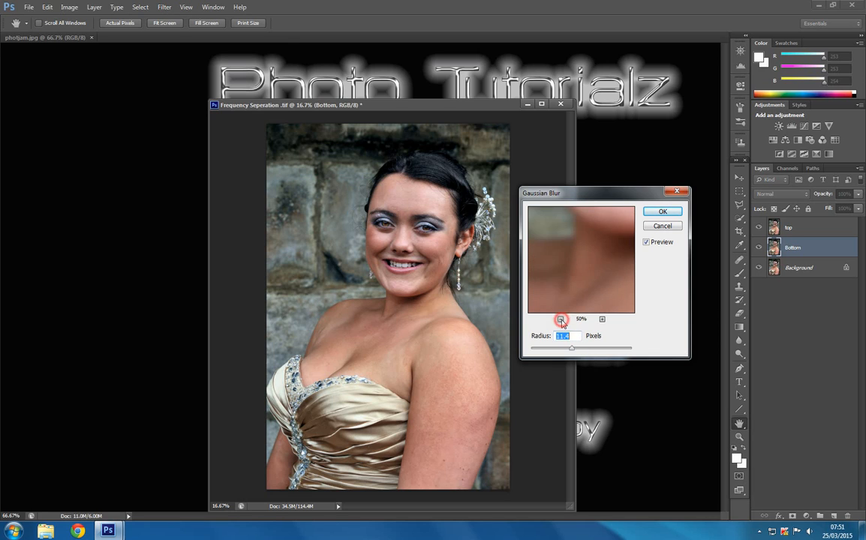
{"action": "left_click_drag", "start_coordinate": [576, 256], "coordinate": [576, 286]}
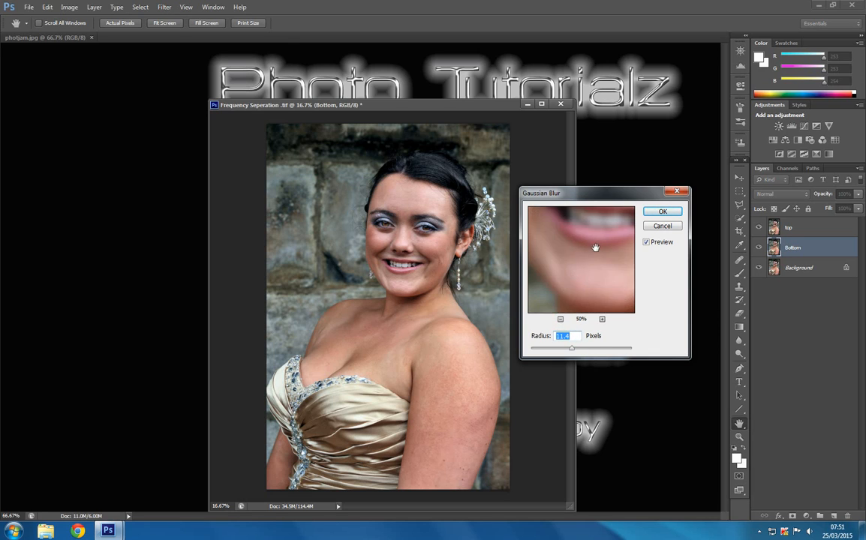
{"action": "left_click_drag", "start_coordinate": [593, 248], "coordinate": [579, 289]}
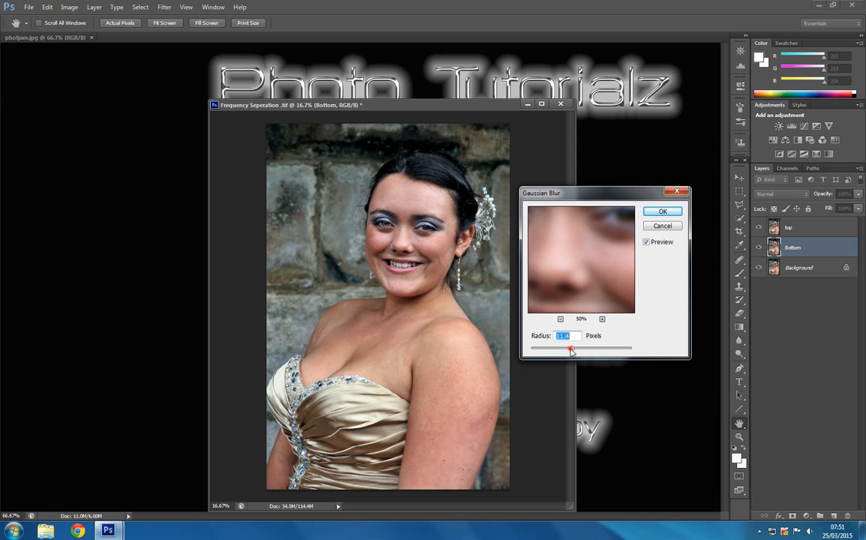
{"action": "left_click_drag", "start_coordinate": [574, 350], "coordinate": [571, 352]}
{"action": "key", "text": "z"}
{"action": "left_click", "coordinate": [658, 214]}
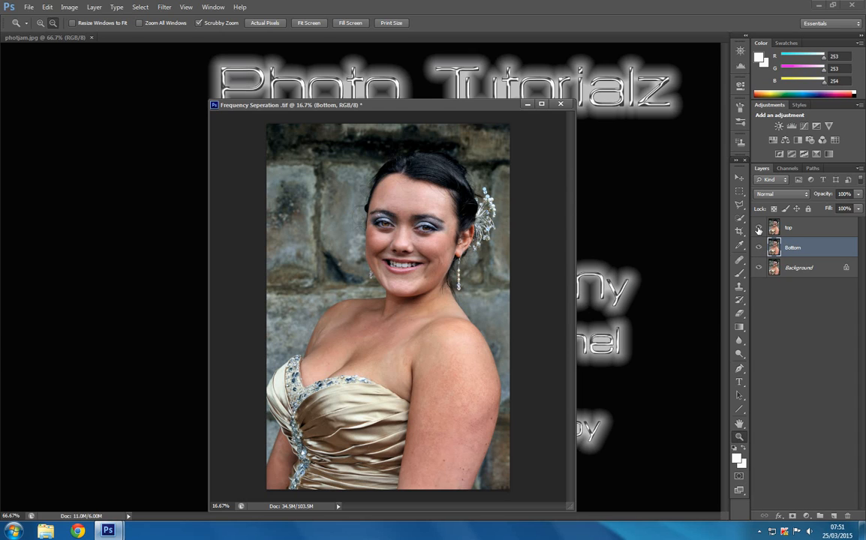
- Toggle the top layer's visibility to compare the blurred Bottom layer with the sharp image
{"action": "left_click", "coordinate": [758, 228]}
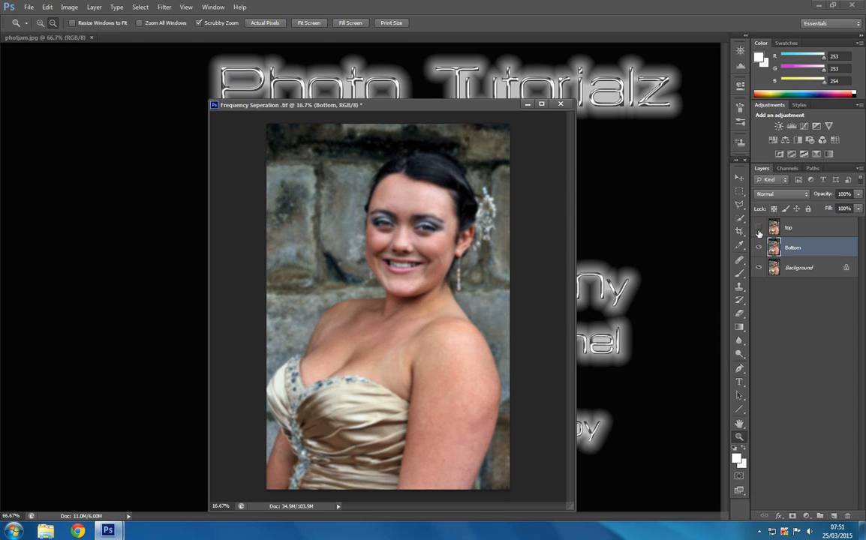
{"action": "left_click", "coordinate": [758, 229]}
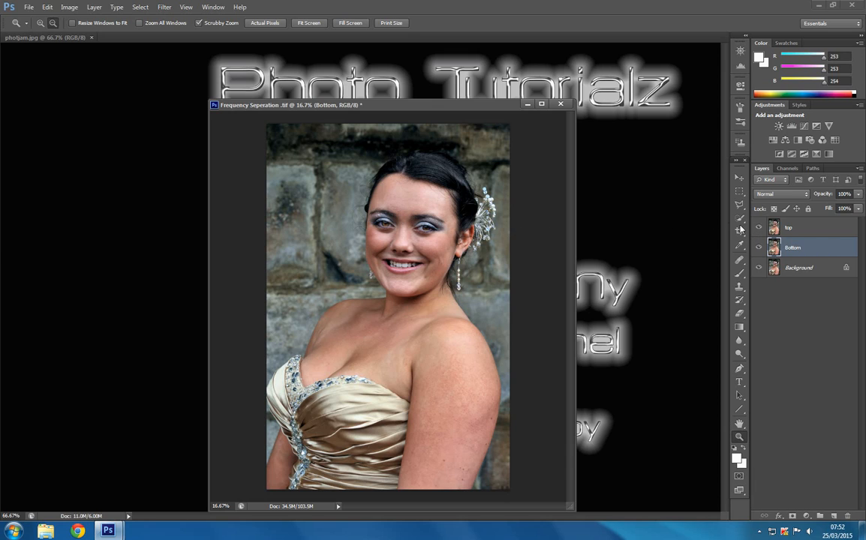
{"action": "left_click", "coordinate": [758, 228]}
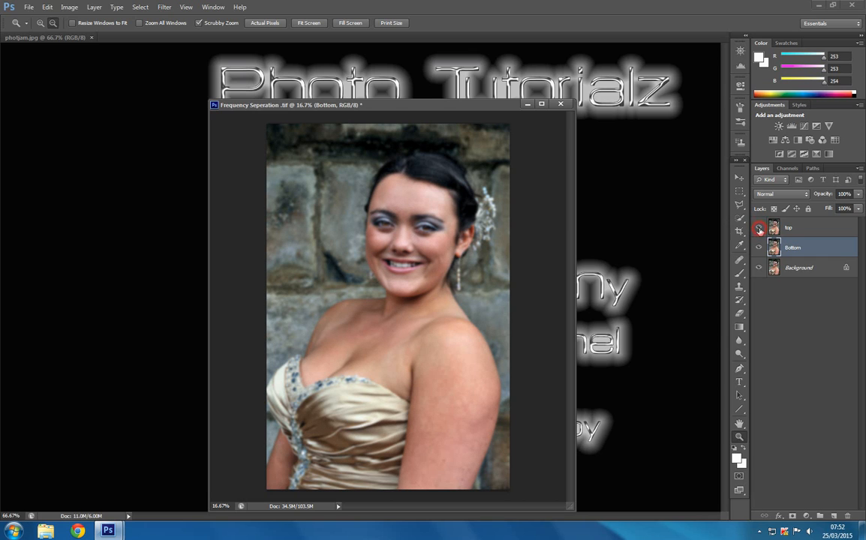
{"action": "left_click", "coordinate": [758, 229]}
{"action": "left_click", "coordinate": [758, 229]}
{"action": "left_click", "coordinate": [758, 229]}
{"action": "left_click", "coordinate": [760, 230]}
{"action": "left_click", "coordinate": [759, 229]}
- Use Apply Image on the top layer with Bottom as source layer, Subtract blending, scale 2 and offset 128
{"action": "left_click", "coordinate": [786, 228]}
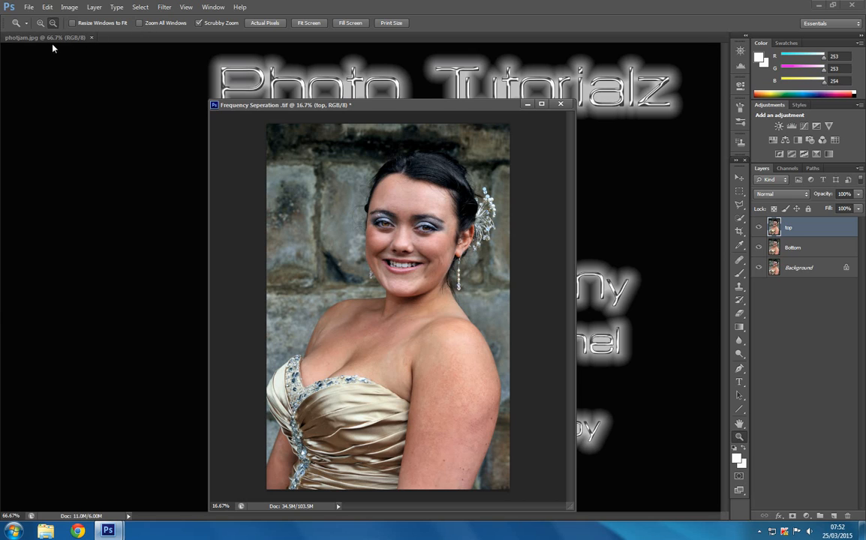
{"action": "left_click", "coordinate": [69, 6]}
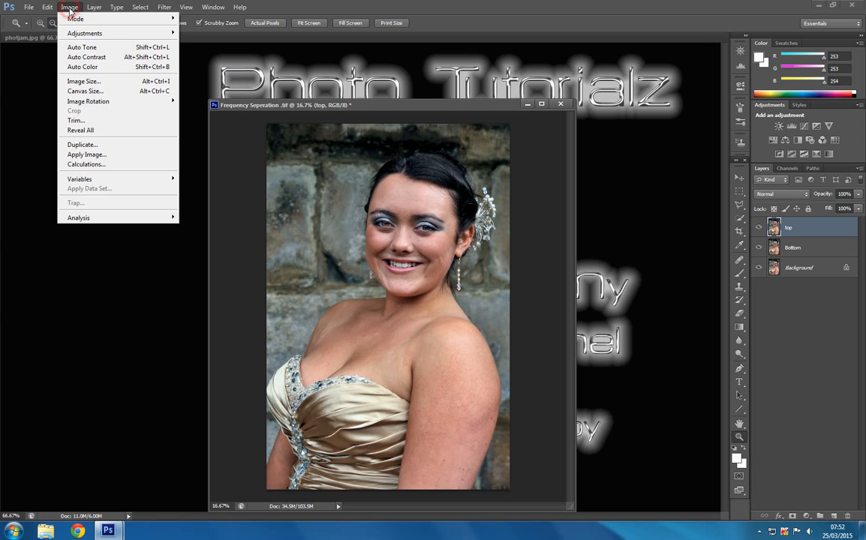
{"action": "left_click", "coordinate": [85, 154]}
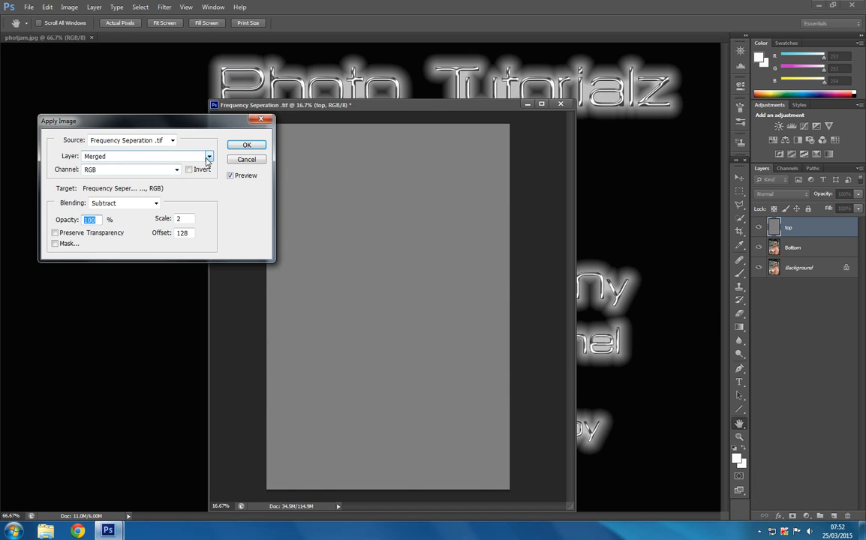
{"action": "left_click", "coordinate": [208, 157]}
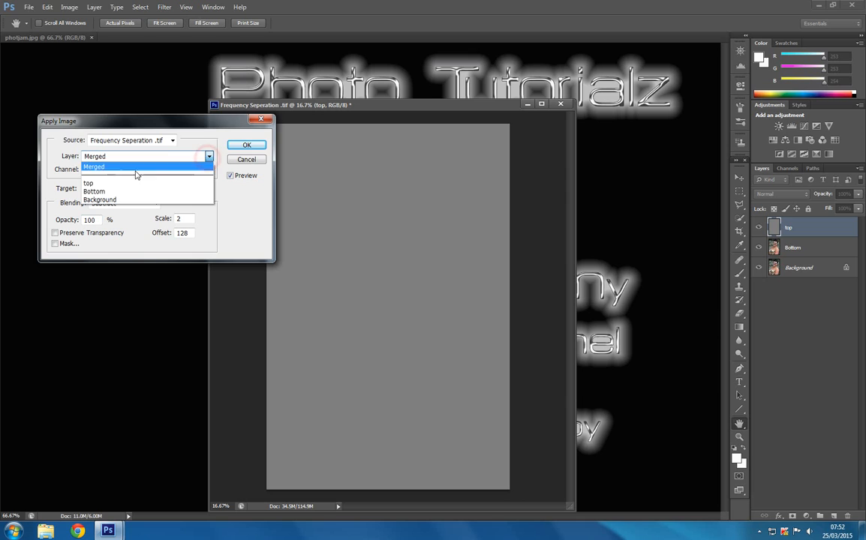
{"action": "left_click", "coordinate": [96, 192]}
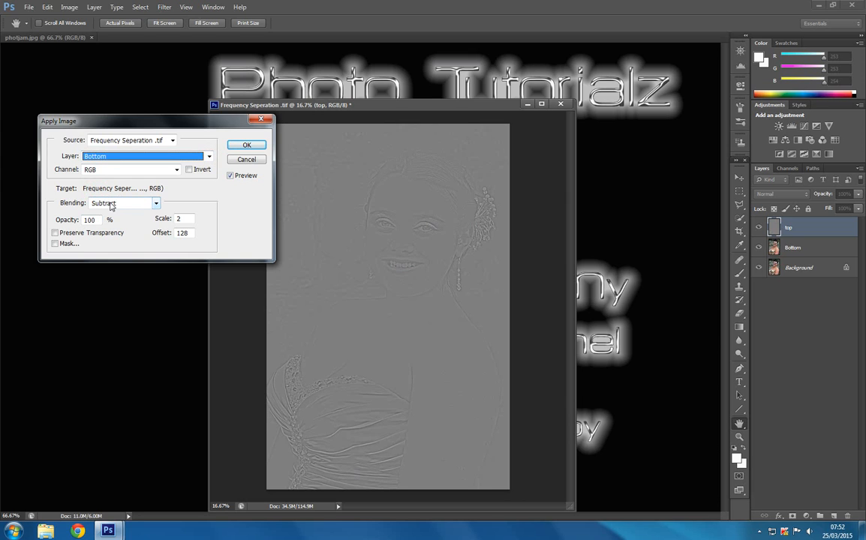
{"action": "left_click", "coordinate": [156, 204]}
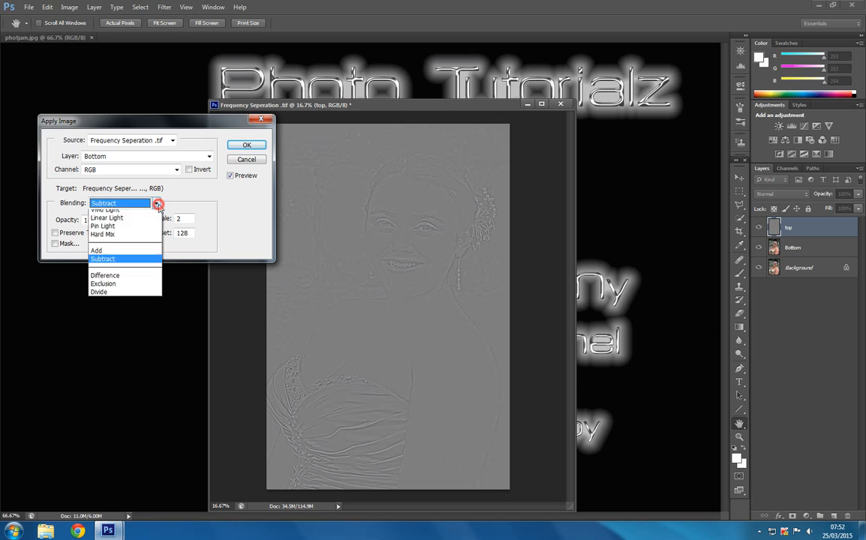
{"action": "left_click", "coordinate": [169, 202]}
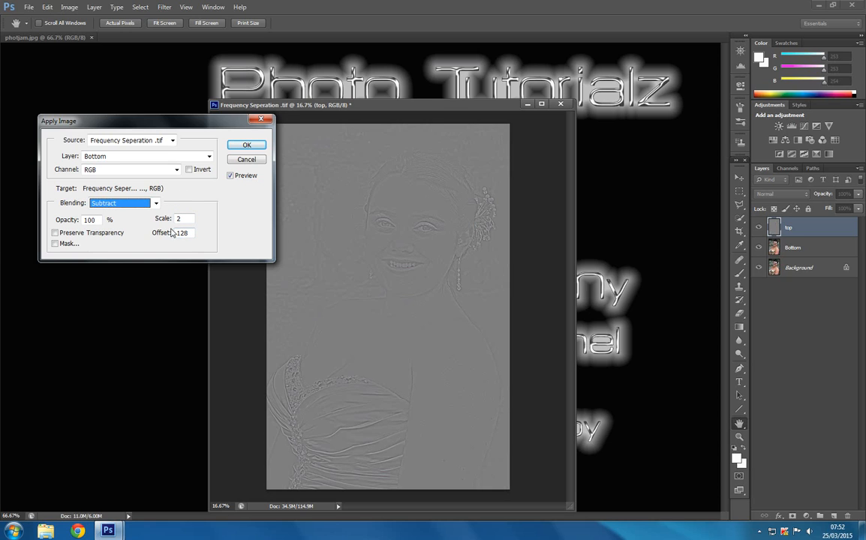
{"action": "left_click", "coordinate": [246, 144]}
{"action": "key", "text": "z"}
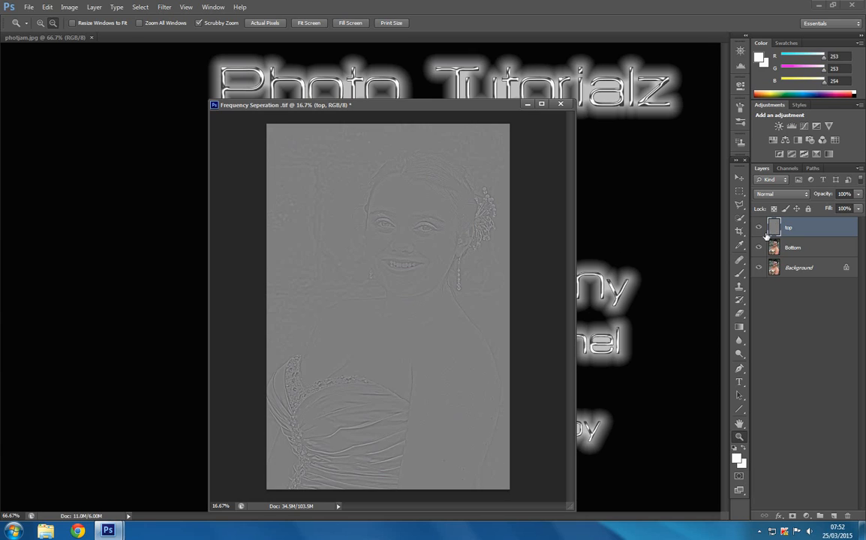
- Set the top layer's blend mode to Linear Light
{"action": "left_click", "coordinate": [775, 194]}
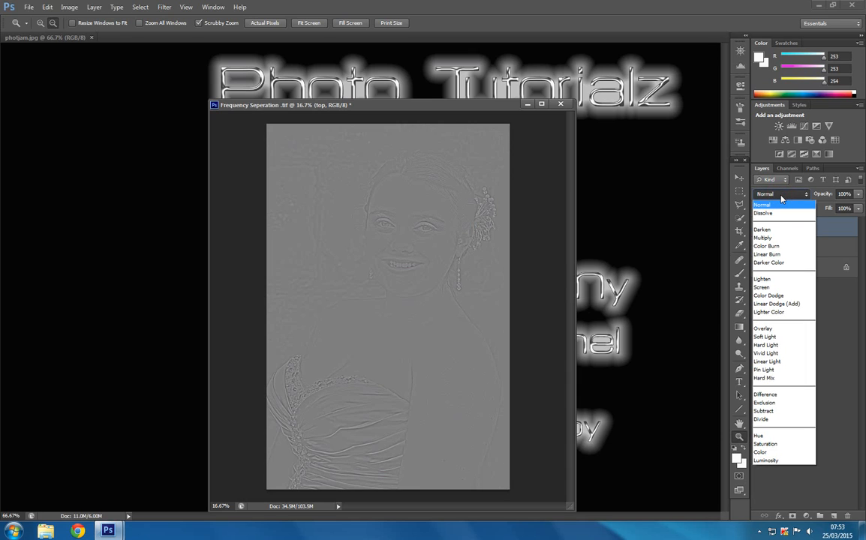
{"action": "left_click", "coordinate": [780, 362]}
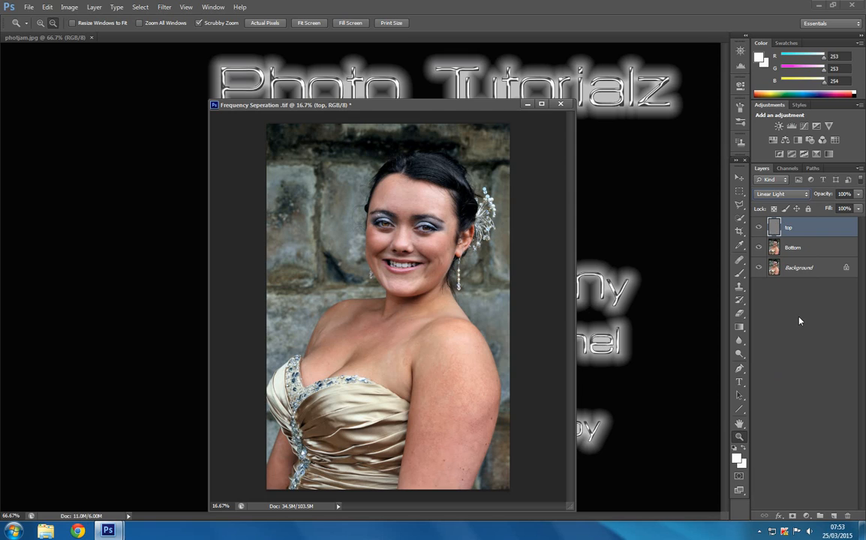
- Make the Bottom layer active and enlarge the portrait to 50% with the whole face in view
{"action": "left_click", "coordinate": [787, 254]}
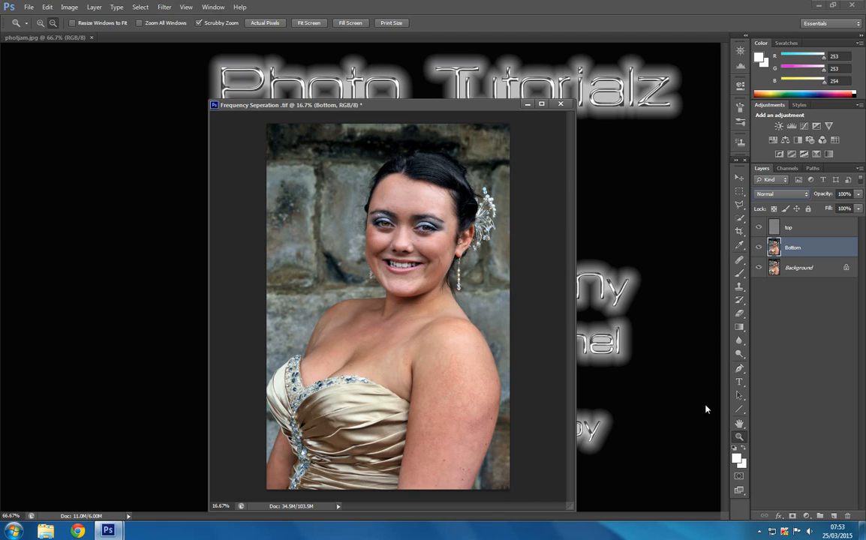
{"action": "left_click", "coordinate": [380, 240], "text": "alt"}
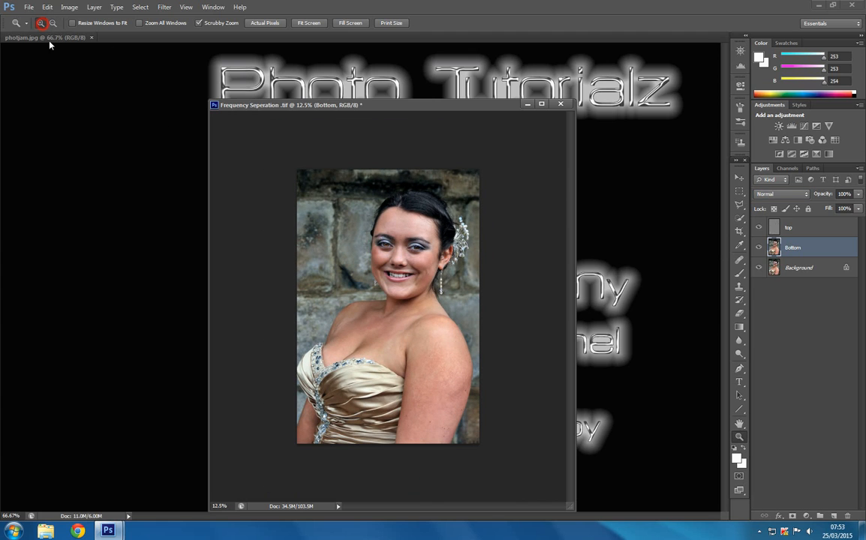
{"action": "left_click", "coordinate": [327, 239]}
{"action": "left_click", "coordinate": [327, 236]}
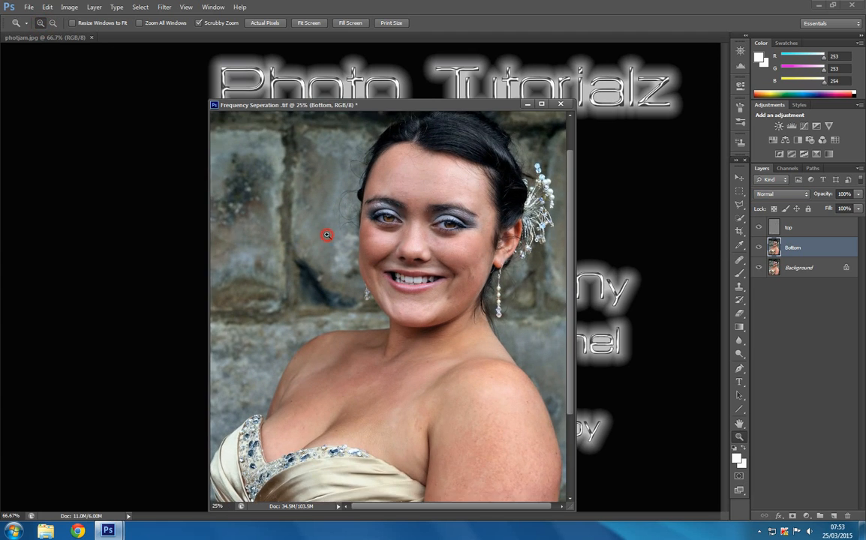
{"action": "left_click", "coordinate": [327, 235]}
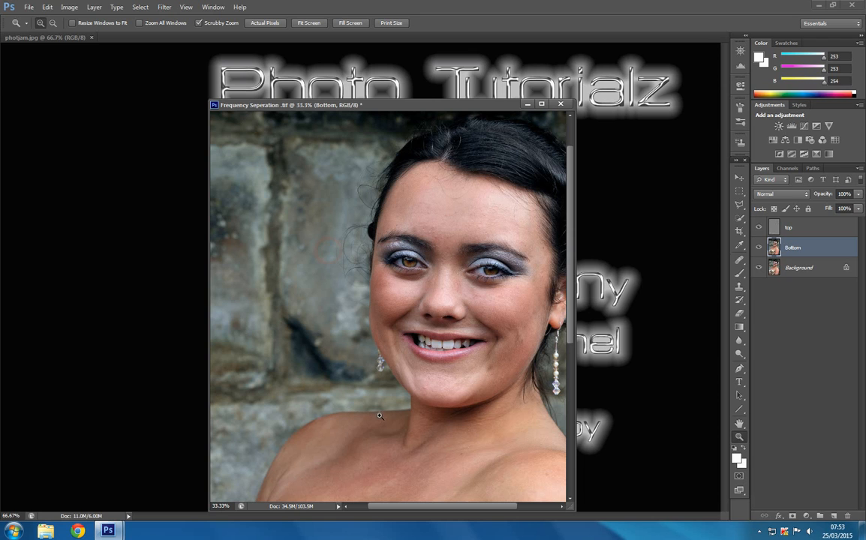
{"action": "left_click", "coordinate": [379, 416]}
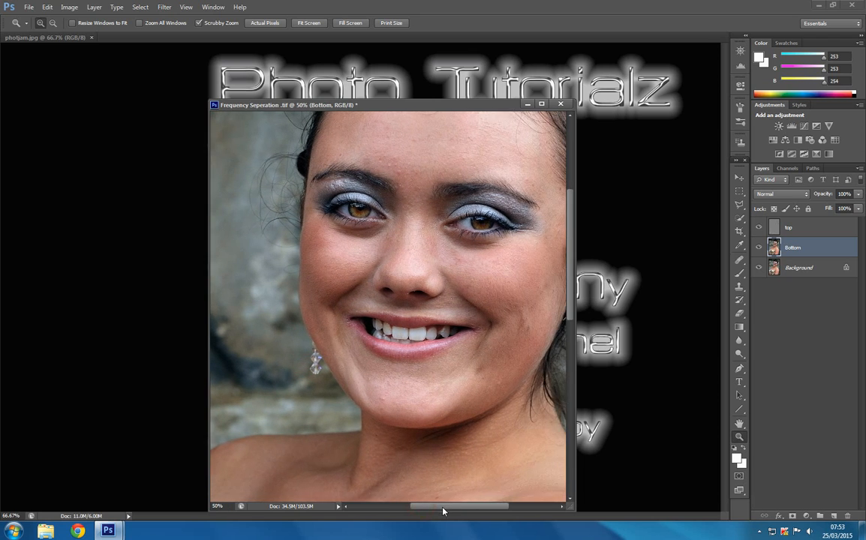
{"action": "left_click_drag", "start_coordinate": [442, 511], "coordinate": [452, 511]}
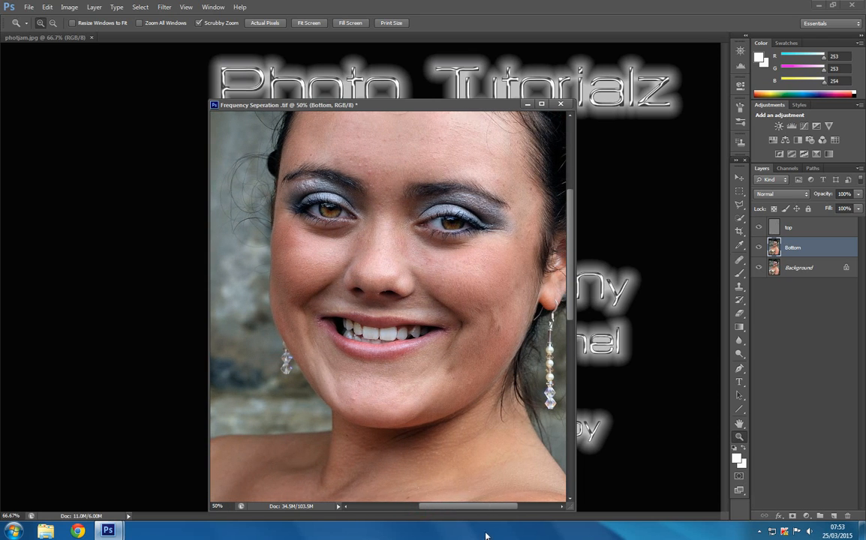
{"action": "left_click_drag", "start_coordinate": [477, 506], "coordinate": [480, 508]}
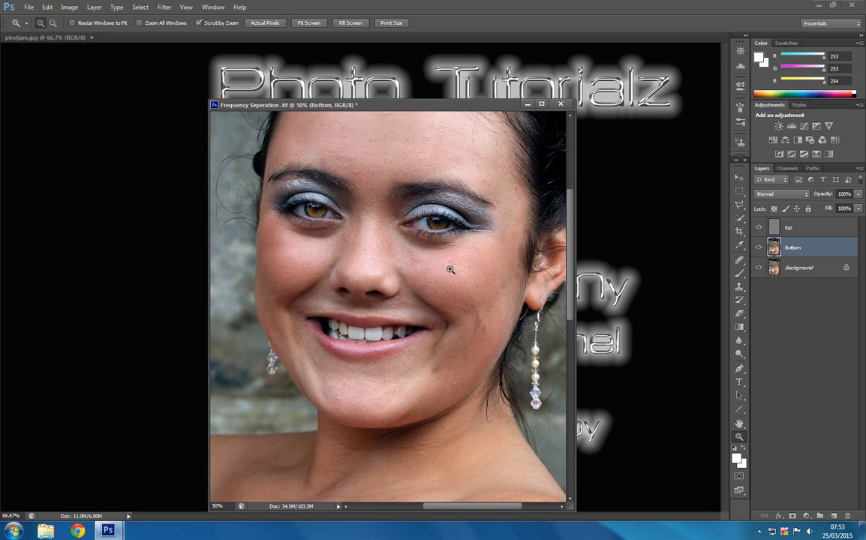
{"action": "scroll", "coordinate": [453, 281], "scroll_direction": "up", "scroll_amount": 1}
{"action": "scroll", "coordinate": [453, 280], "scroll_direction": "up", "scroll_amount": 3}
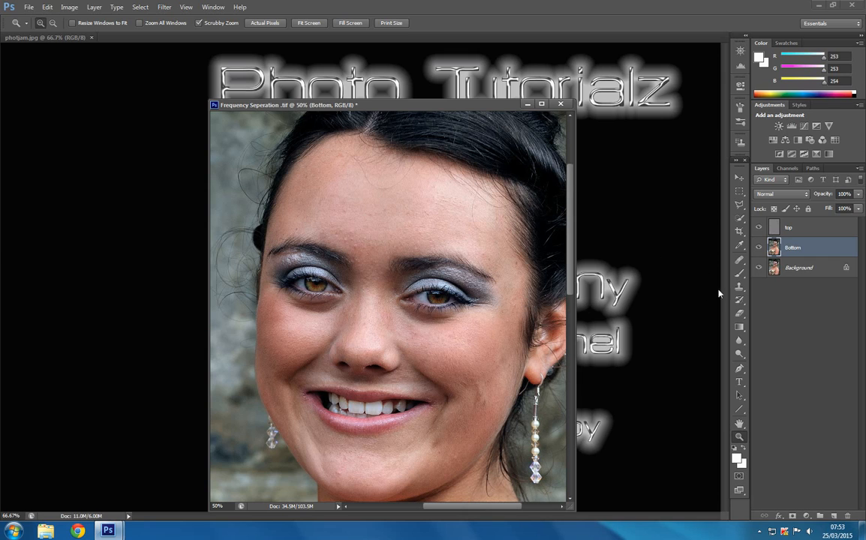
- Choose the Clone Stamp tool with Lighten mode, sampling from the current layer only
{"action": "left_click", "coordinate": [739, 285]}
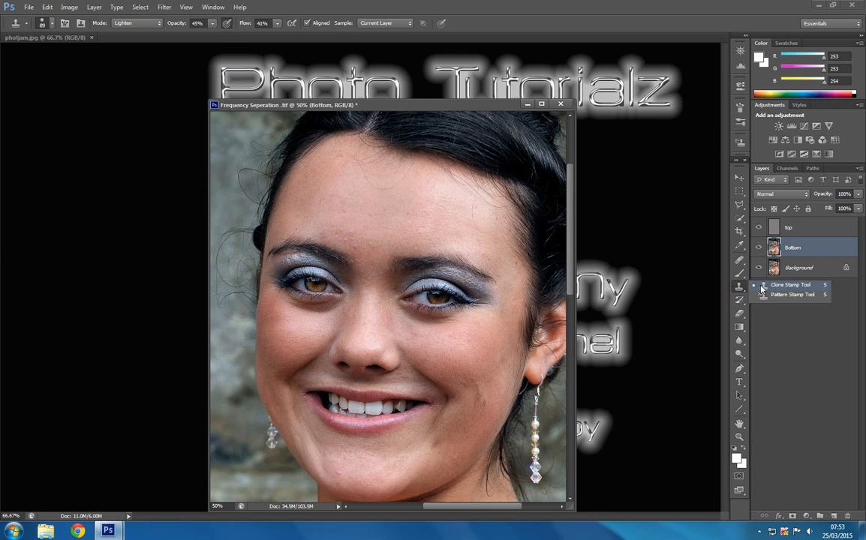
{"action": "left_click", "coordinate": [765, 287]}
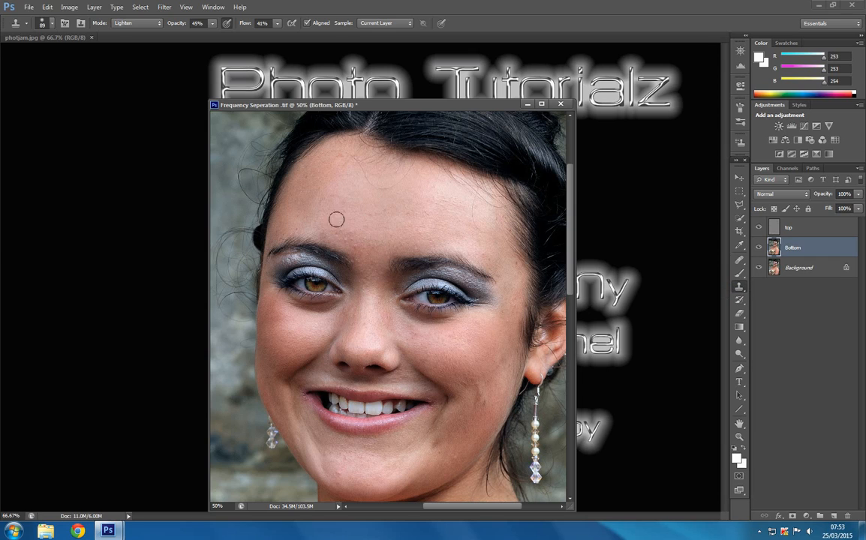
{"action": "left_click", "coordinate": [156, 27]}
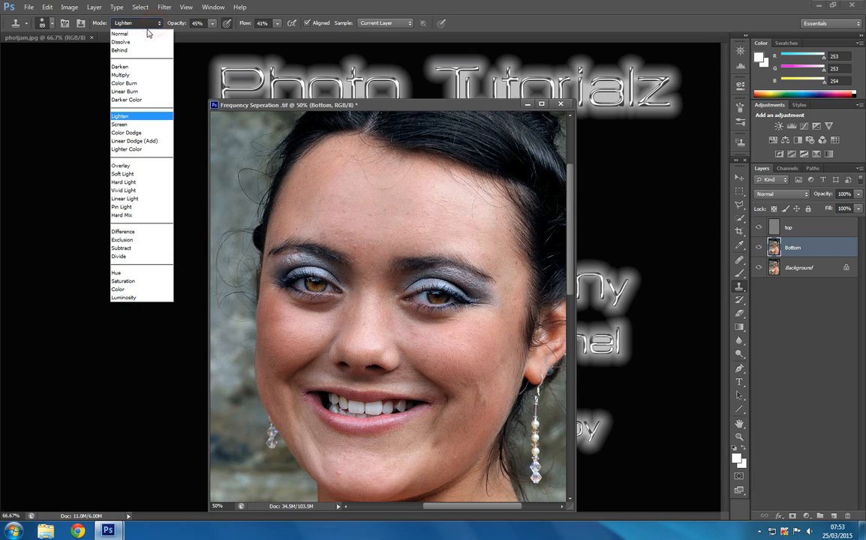
{"action": "left_click", "coordinate": [123, 118]}
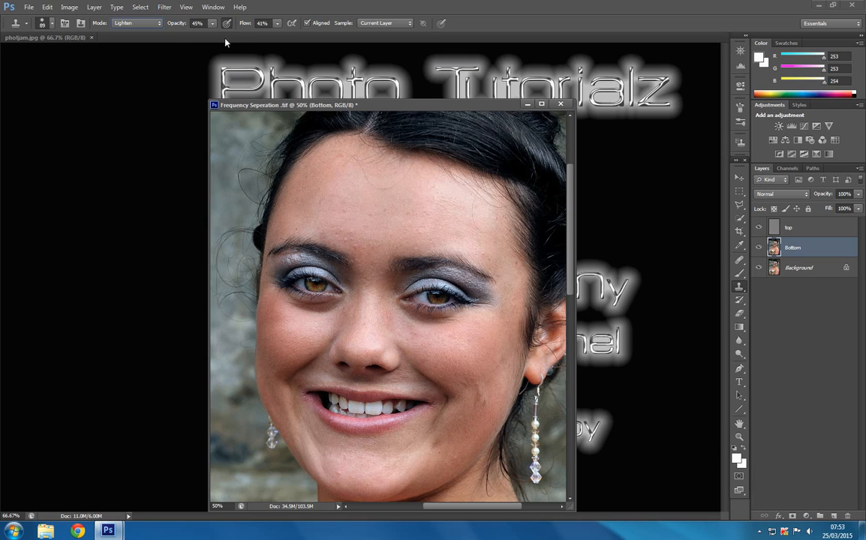
{"action": "left_click", "coordinate": [407, 26]}
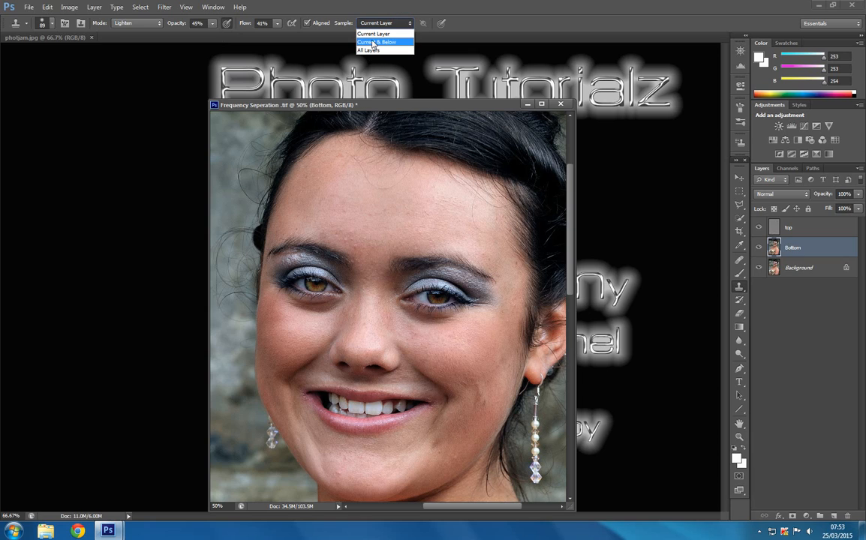
{"action": "left_click", "coordinate": [371, 34]}
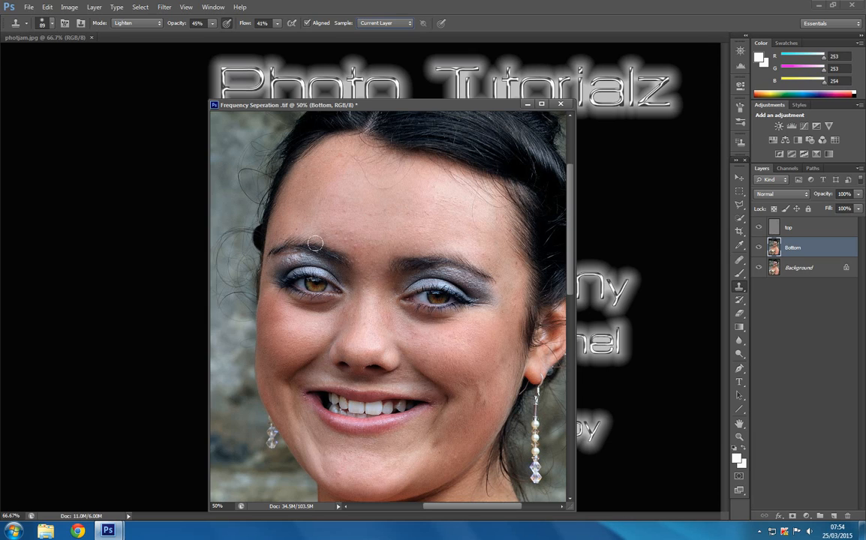
- Clone even skin from the middle of the forehead over its left side, up along the hairline
{"action": "left_click", "coordinate": [353, 220], "text": "alt"}
{"action": "left_click", "coordinate": [303, 208]}
{"action": "left_click_drag", "start_coordinate": [302, 211], "coordinate": [296, 204]}
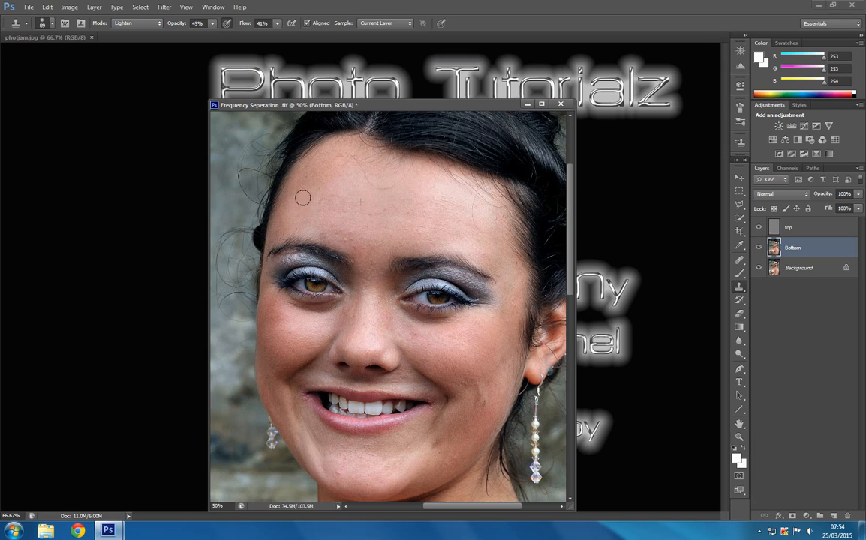
{"action": "left_click", "coordinate": [275, 233]}
{"action": "mouse_move", "coordinate": [319, 197]}
{"action": "left_mouse_down"}
{"action": "mouse_move", "coordinate": [338, 168]}
{"action": "mouse_move", "coordinate": [297, 191]}
{"action": "mouse_move", "coordinate": [326, 169]}
{"action": "mouse_move", "coordinate": [292, 195]}
{"action": "left_mouse_up"}
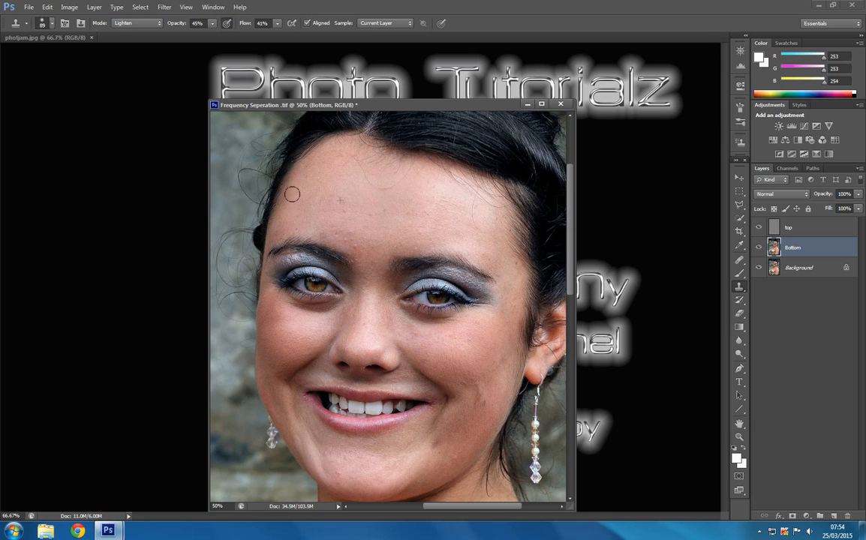
{"action": "left_click", "coordinate": [281, 201]}
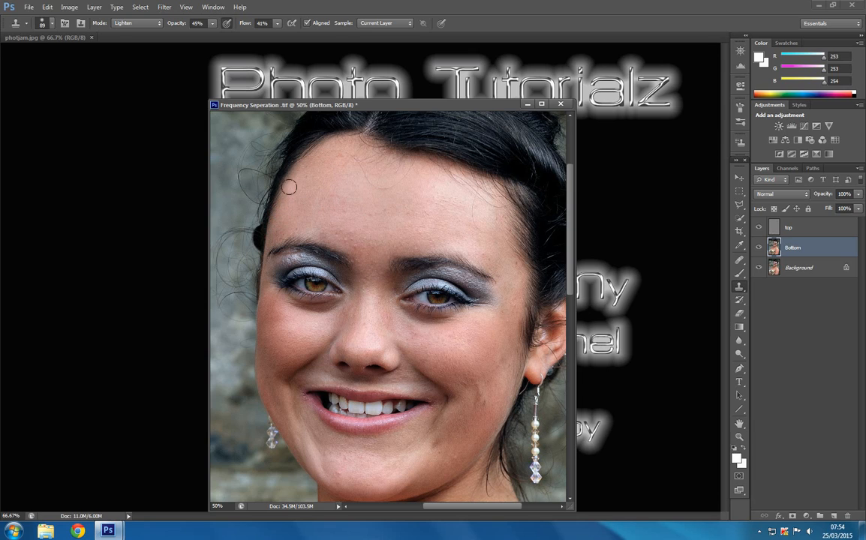
{"action": "left_click", "coordinate": [293, 181]}
{"action": "left_click_drag", "start_coordinate": [297, 175], "coordinate": [315, 159]}
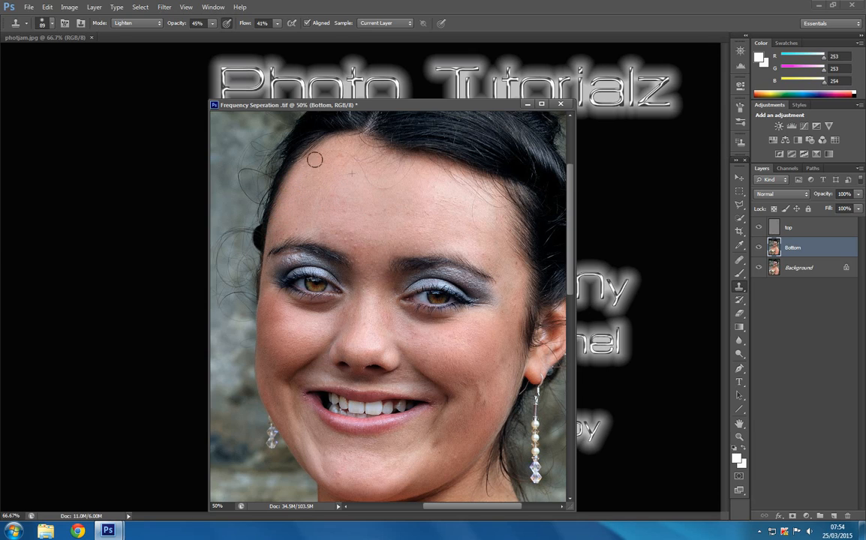
- Resample the central forehead and clone it over the skin above the left eyebrow and temple
{"action": "left_click", "coordinate": [362, 192], "text": "alt"}
{"action": "left_click_drag", "start_coordinate": [286, 224], "coordinate": [275, 235]}
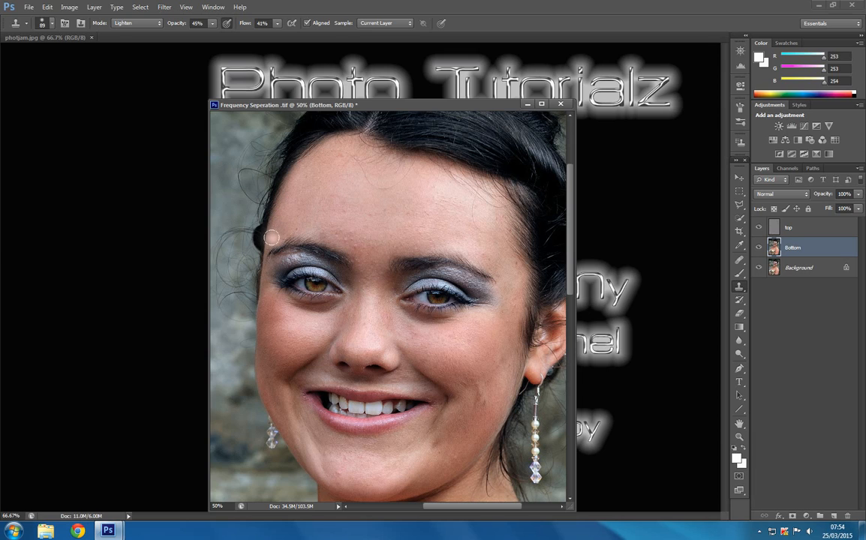
{"action": "left_click", "coordinate": [289, 235]}
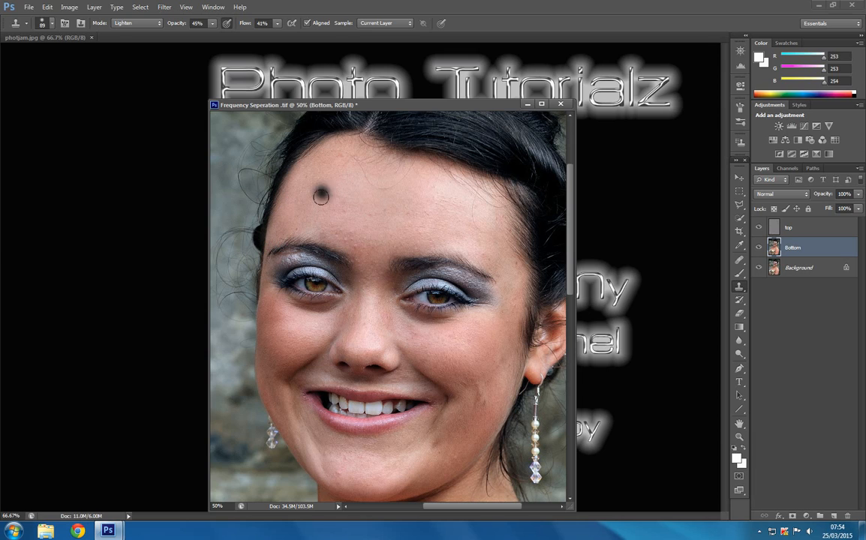
{"action": "left_click", "coordinate": [280, 219]}
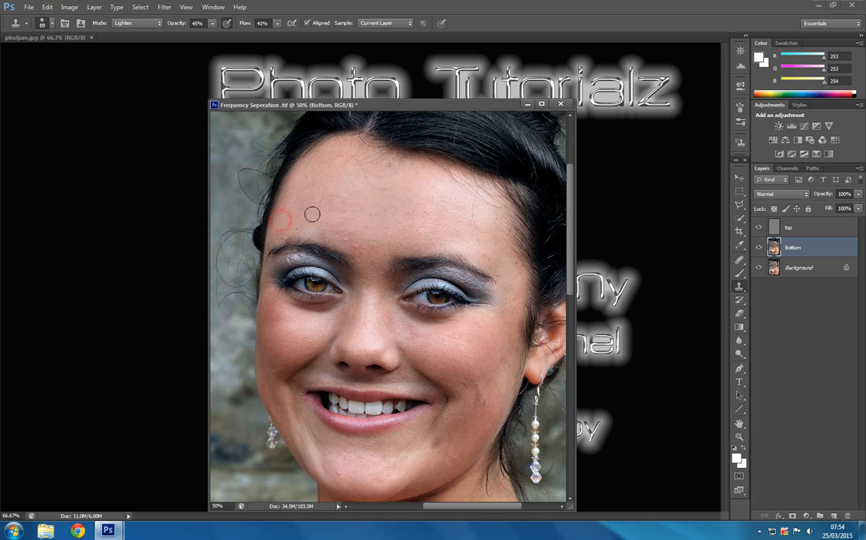
- Clone freshly sampled forehead skin over the centre of the forehead and the area above the right eyebrow
{"action": "left_click", "coordinate": [333, 205], "text": "alt"}
{"action": "mouse_move", "coordinate": [313, 200]}
{"action": "left_mouse_down"}
{"action": "mouse_move", "coordinate": [321, 203]}
{"action": "mouse_move", "coordinate": [332, 183]}
{"action": "mouse_move", "coordinate": [315, 177]}
{"action": "mouse_move", "coordinate": [344, 160]}
{"action": "mouse_move", "coordinate": [307, 170]}
{"action": "mouse_move", "coordinate": [332, 154]}
{"action": "mouse_move", "coordinate": [338, 166]}
{"action": "mouse_move", "coordinate": [382, 170]}
{"action": "mouse_move", "coordinate": [377, 197]}
{"action": "left_mouse_up"}
{"action": "left_click", "coordinate": [343, 209], "text": "alt"}
{"action": "left_click", "coordinate": [350, 209], "text": "alt"}
{"action": "mouse_move", "coordinate": [328, 230]}
{"action": "left_mouse_down"}
{"action": "mouse_move", "coordinate": [383, 242]}
{"action": "mouse_move", "coordinate": [356, 240]}
{"action": "mouse_move", "coordinate": [374, 247]}
{"action": "mouse_move", "coordinate": [364, 248]}
{"action": "mouse_move", "coordinate": [399, 241]}
{"action": "left_mouse_up"}
{"action": "left_click", "coordinate": [332, 207], "text": "alt"}
{"action": "left_click", "coordinate": [334, 227]}
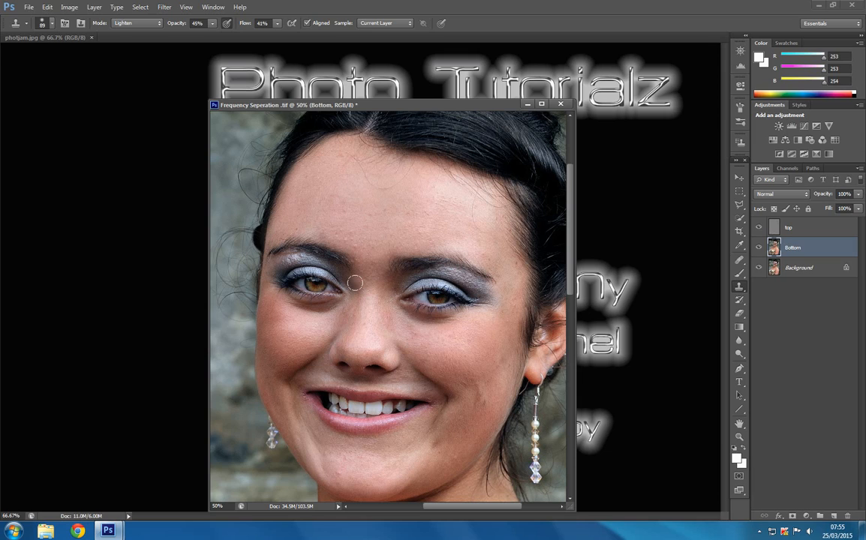
{"action": "left_click", "coordinate": [386, 199], "text": "alt"}
{"action": "mouse_move", "coordinate": [437, 210]}
{"action": "left_mouse_down"}
{"action": "mouse_move", "coordinate": [440, 231]}
{"action": "mouse_move", "coordinate": [406, 236]}
{"action": "mouse_move", "coordinate": [421, 231]}
{"action": "left_mouse_up"}
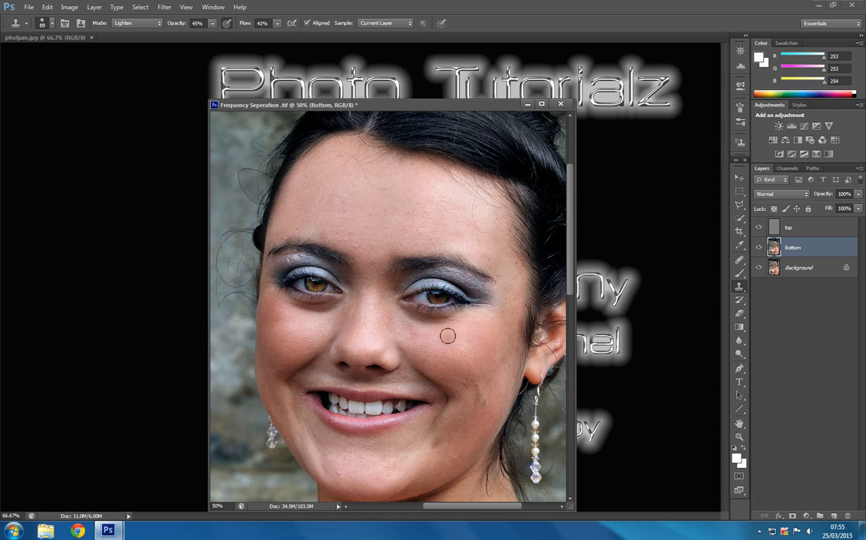
- Reduce the Clone Stamp size to 61 px and clone nearby skin over the right cheek beneath the eye
{"action": "mouse_move", "coordinate": [450, 326]}
{"action": "left_mouse_down"}
{"action": "mouse_move", "coordinate": [411, 316]}
{"action": "mouse_move", "coordinate": [455, 320]}
{"action": "mouse_move", "coordinate": [399, 310]}
{"action": "mouse_move", "coordinate": [439, 320]}
{"action": "left_mouse_up"}
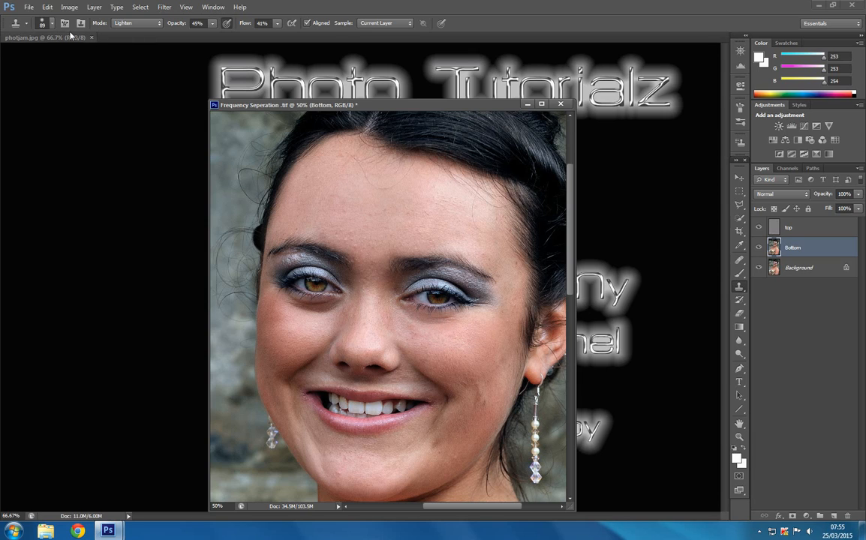
{"action": "left_click", "coordinate": [46, 23]}
{"action": "left_click_drag", "start_coordinate": [58, 57], "coordinate": [45, 59]}
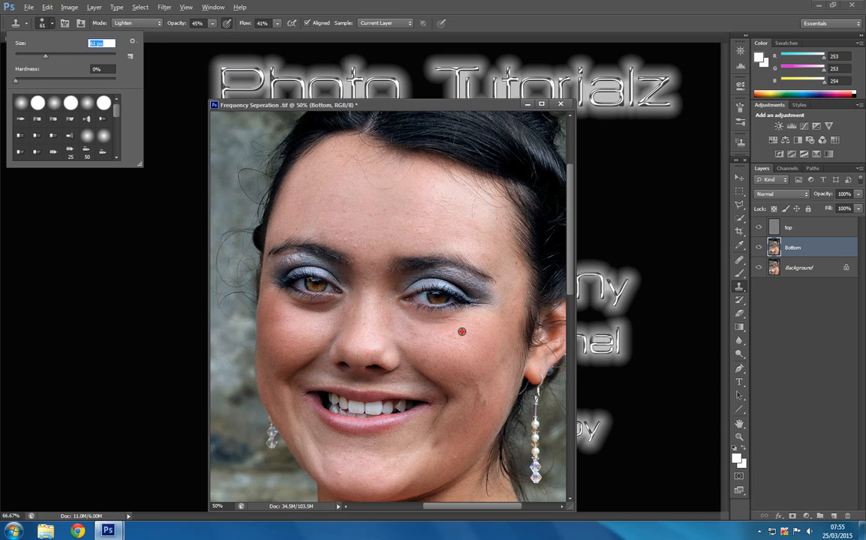
{"action": "left_click", "coordinate": [461, 331], "text": "alt"}
{"action": "mouse_move", "coordinate": [449, 321]}
{"action": "left_mouse_down"}
{"action": "mouse_move", "coordinate": [403, 308]}
{"action": "mouse_move", "coordinate": [443, 321]}
{"action": "mouse_move", "coordinate": [422, 332]}
{"action": "mouse_move", "coordinate": [400, 319]}
{"action": "mouse_move", "coordinate": [442, 367]}
{"action": "left_mouse_up"}
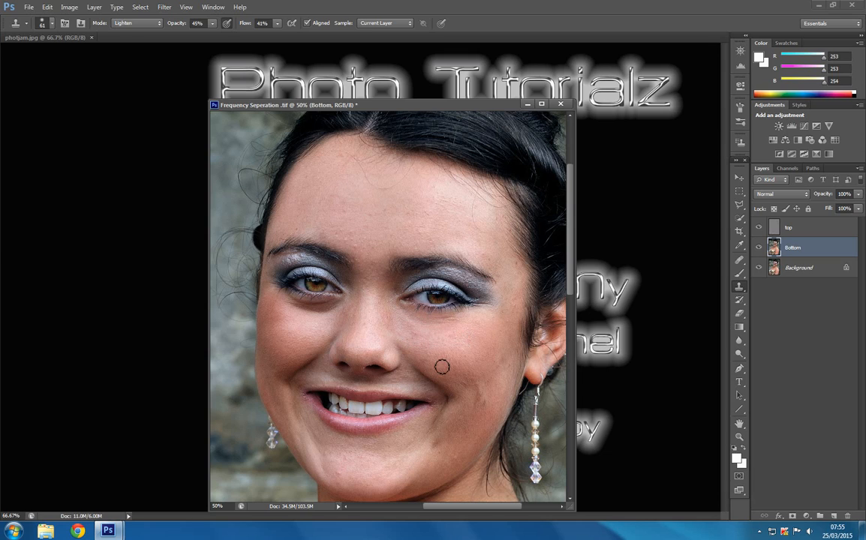
- Sample skin from the right cheek and clone it along the side and bridge of the nose
{"action": "left_click", "coordinate": [434, 353], "text": "alt"}
{"action": "left_click", "coordinate": [387, 317]}
{"action": "left_click", "coordinate": [387, 320]}
{"action": "left_click", "coordinate": [386, 316]}
{"action": "left_click", "coordinate": [367, 335]}
{"action": "left_click", "coordinate": [381, 321]}
{"action": "left_click", "coordinate": [383, 318]}
{"action": "left_click", "coordinate": [370, 300]}
{"action": "left_click", "coordinate": [371, 295]}
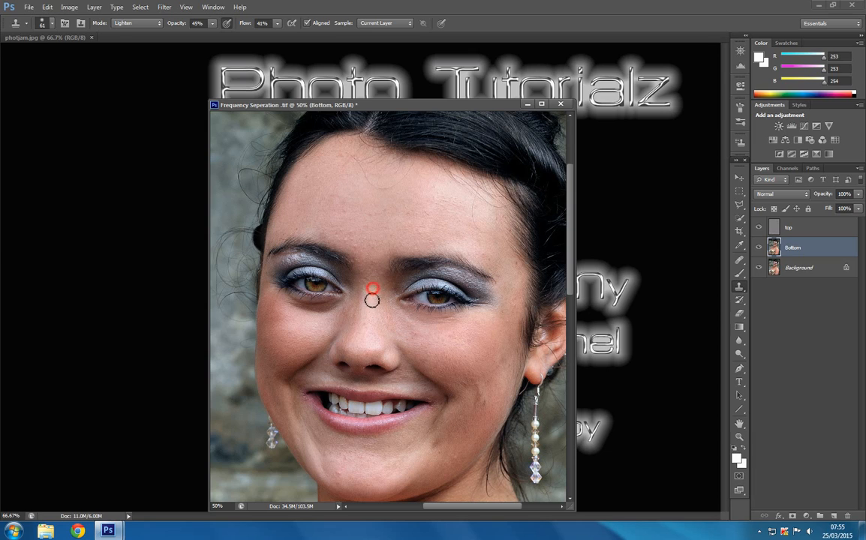
- Even out the skin between the eyebrows and the top of the nose with samples from the lower forehead
{"action": "left_click_drag", "start_coordinate": [362, 242], "coordinate": [375, 276]}
{"action": "left_click", "coordinate": [370, 247], "text": "alt"}
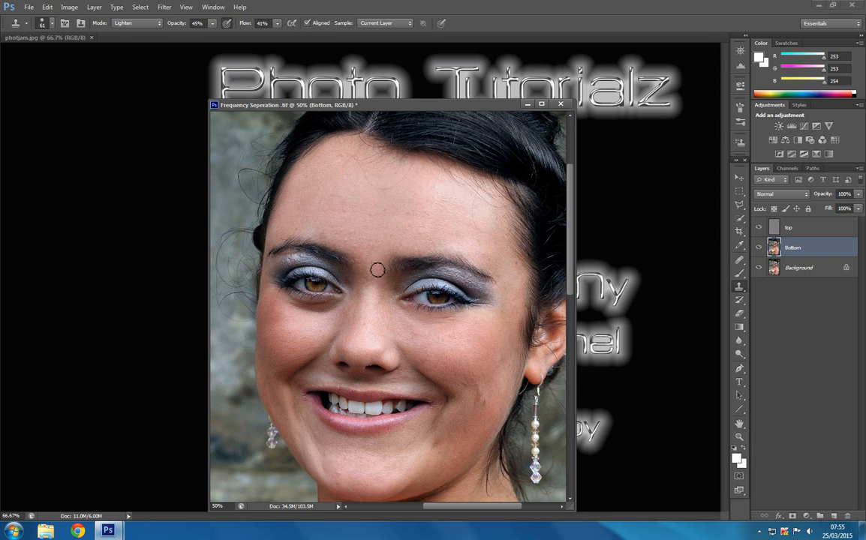
{"action": "left_click", "coordinate": [371, 294]}
{"action": "left_click", "coordinate": [373, 224], "text": "alt"}
{"action": "mouse_move", "coordinate": [375, 269]}
{"action": "left_mouse_down"}
{"action": "mouse_move", "coordinate": [372, 287]}
{"action": "mouse_move", "coordinate": [377, 260]}
{"action": "mouse_move", "coordinate": [369, 277]}
{"action": "mouse_move", "coordinate": [362, 249]}
{"action": "mouse_move", "coordinate": [384, 256]}
{"action": "mouse_move", "coordinate": [371, 266]}
{"action": "mouse_move", "coordinate": [360, 246]}
{"action": "mouse_move", "coordinate": [361, 262]}
{"action": "mouse_move", "coordinate": [351, 249]}
{"action": "left_mouse_up"}
{"action": "left_click", "coordinate": [387, 257]}
{"action": "left_click", "coordinate": [378, 253]}
{"action": "left_click_drag", "start_coordinate": [368, 291], "coordinate": [362, 255]}
{"action": "left_click_drag", "start_coordinate": [367, 289], "coordinate": [375, 250]}
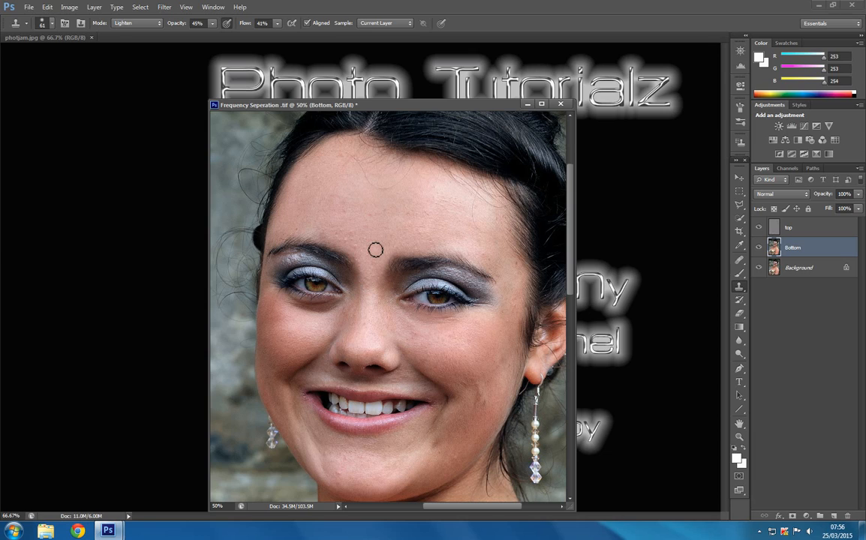
- Clone lighter cheek skin over the area beneath the inner corner of the right eye
{"action": "mouse_move", "coordinate": [426, 334]}
{"action": "left_mouse_down"}
{"action": "mouse_move", "coordinate": [451, 329]}
{"action": "mouse_move", "coordinate": [463, 314]}
{"action": "mouse_move", "coordinate": [436, 322]}
{"action": "mouse_move", "coordinate": [449, 323]}
{"action": "mouse_move", "coordinate": [410, 332]}
{"action": "left_mouse_up"}
{"action": "left_click", "coordinate": [449, 323], "text": "alt"}
{"action": "left_click", "coordinate": [417, 321]}
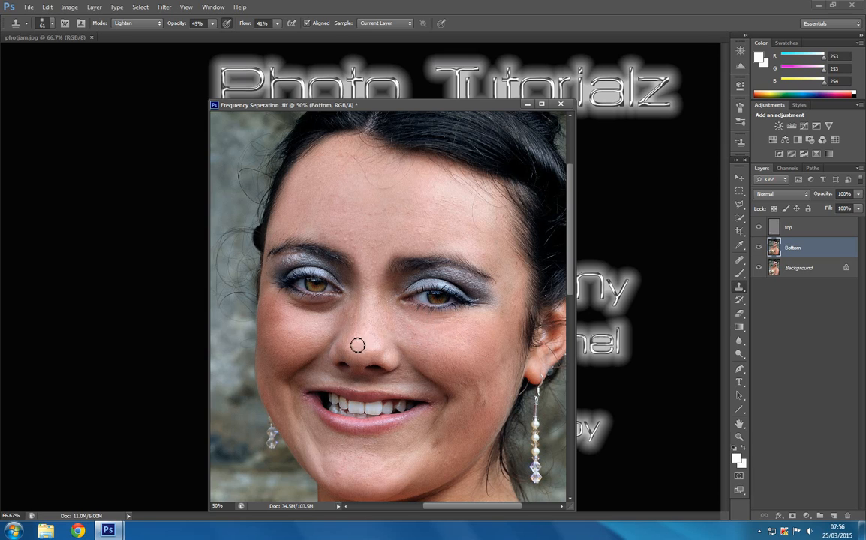
- Clone sampled cheek skin over the shadows under the left eye, the upper cheek and the inner eye corner
{"action": "left_click", "coordinate": [314, 328], "text": "alt"}
{"action": "mouse_move", "coordinate": [323, 317]}
{"action": "left_mouse_down"}
{"action": "mouse_move", "coordinate": [327, 309]}
{"action": "mouse_move", "coordinate": [312, 324]}
{"action": "left_mouse_up"}
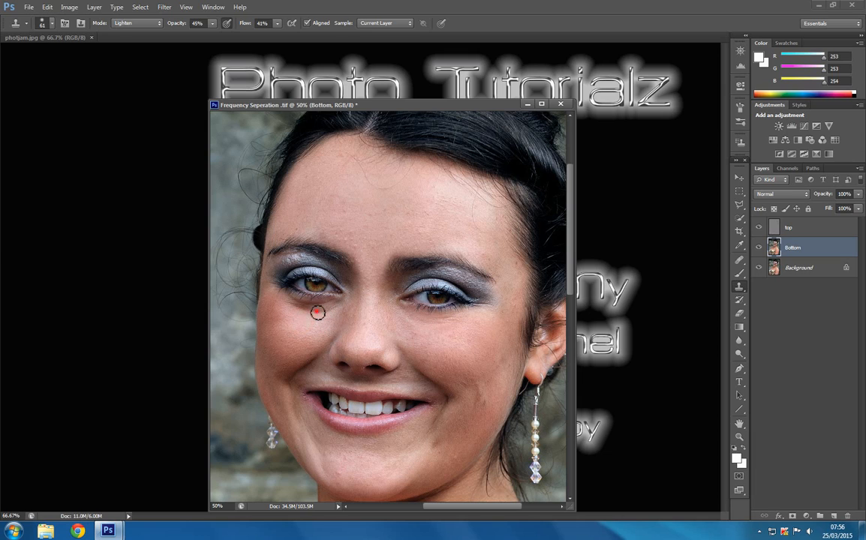
{"action": "left_click", "coordinate": [292, 315], "text": "alt"}
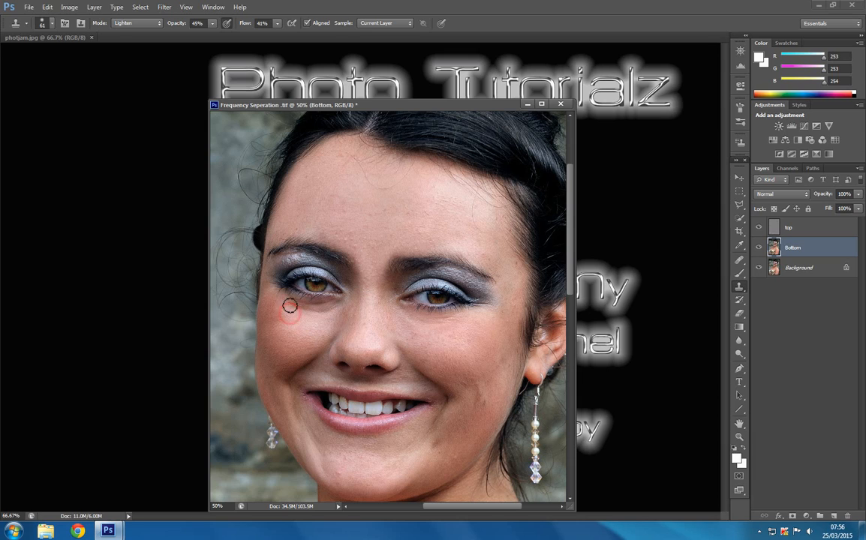
{"action": "mouse_move", "coordinate": [289, 306]}
{"action": "left_mouse_down"}
{"action": "mouse_move", "coordinate": [300, 309]}
{"action": "mouse_move", "coordinate": [299, 344]}
{"action": "left_mouse_up"}
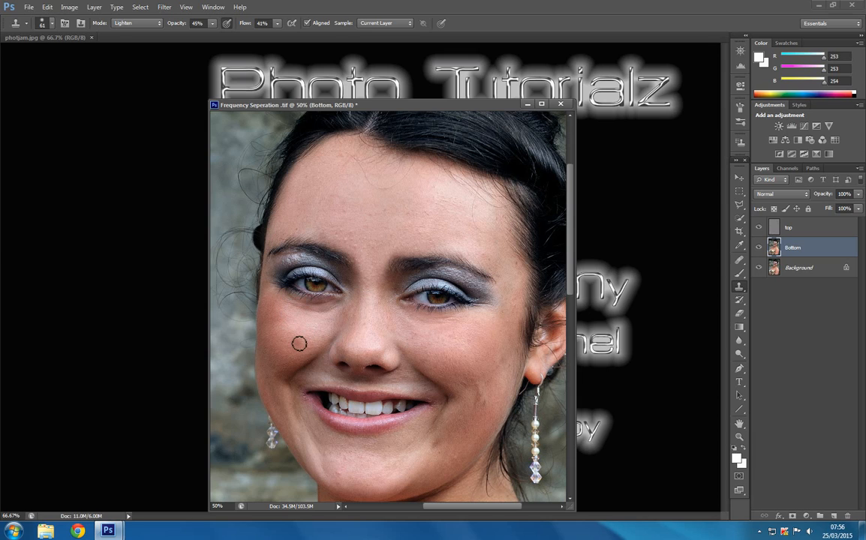
{"action": "left_click_drag", "start_coordinate": [332, 311], "coordinate": [328, 310]}
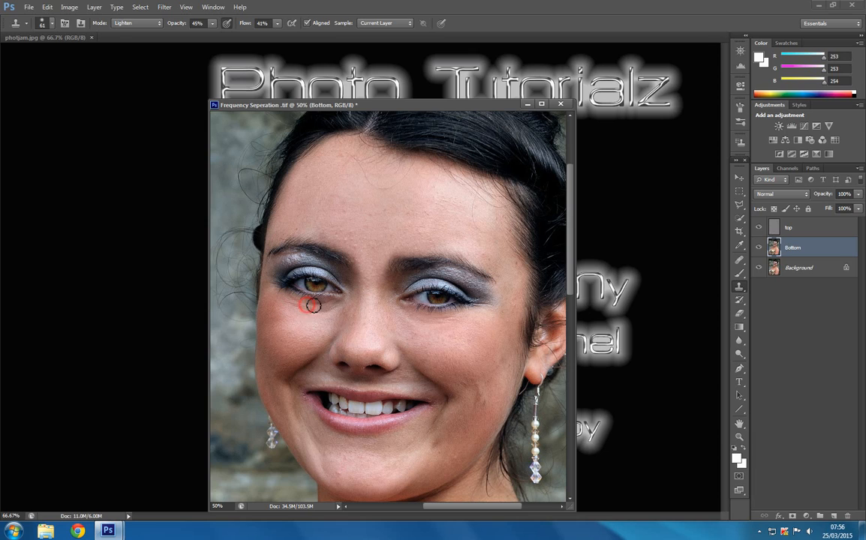
{"action": "left_click", "coordinate": [321, 311]}
{"action": "left_click", "coordinate": [327, 313]}
{"action": "left_click", "coordinate": [336, 304]}
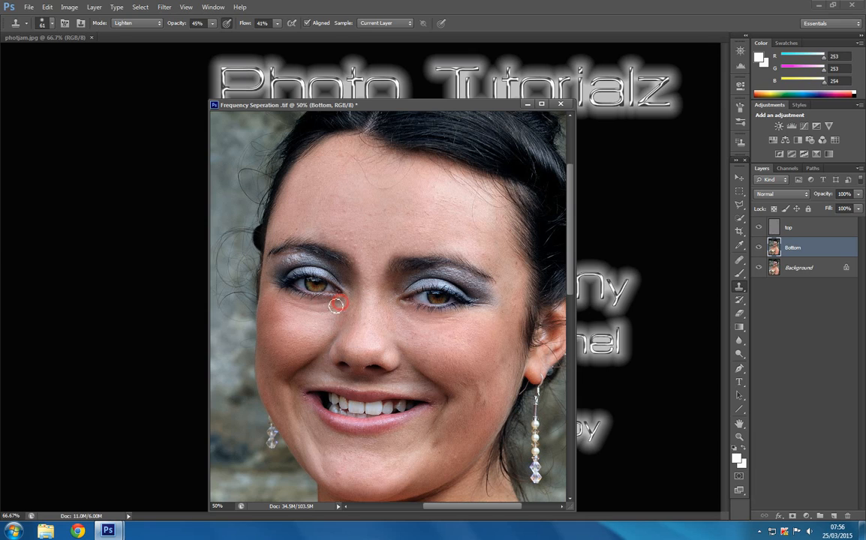
- Clone lighter skin beneath the left eye and over the inner eye corner beside the bridge of the nose
{"action": "left_click", "coordinate": [340, 302]}
{"action": "left_click", "coordinate": [332, 303]}
{"action": "left_click", "coordinate": [310, 308]}
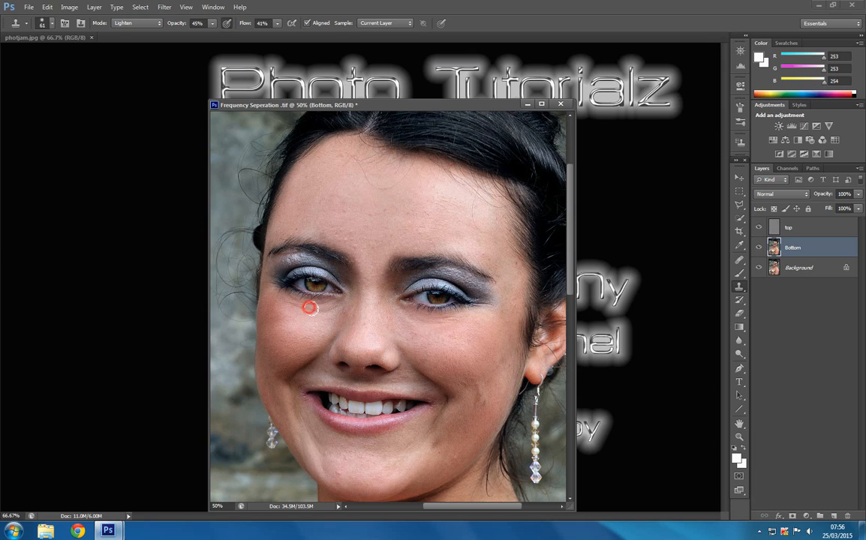
{"action": "left_click", "coordinate": [349, 305], "text": "alt"}
{"action": "left_click", "coordinate": [352, 286]}
{"action": "left_click", "coordinate": [348, 285]}
- Even out the skin along the left side of the nose and the adjoining inner cheek with the Clone Stamp
{"action": "left_click", "coordinate": [345, 322]}
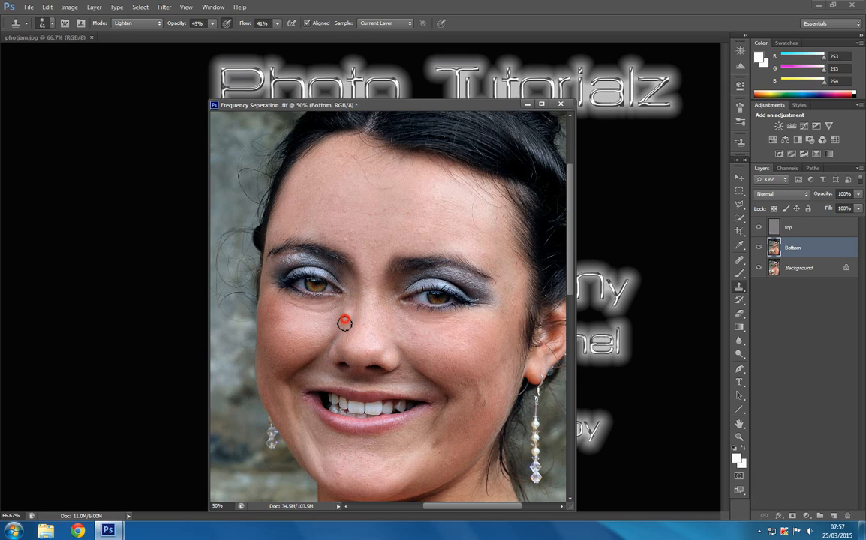
{"action": "left_click_drag", "start_coordinate": [344, 323], "coordinate": [319, 330]}
{"action": "left_click", "coordinate": [313, 340], "text": "alt"}
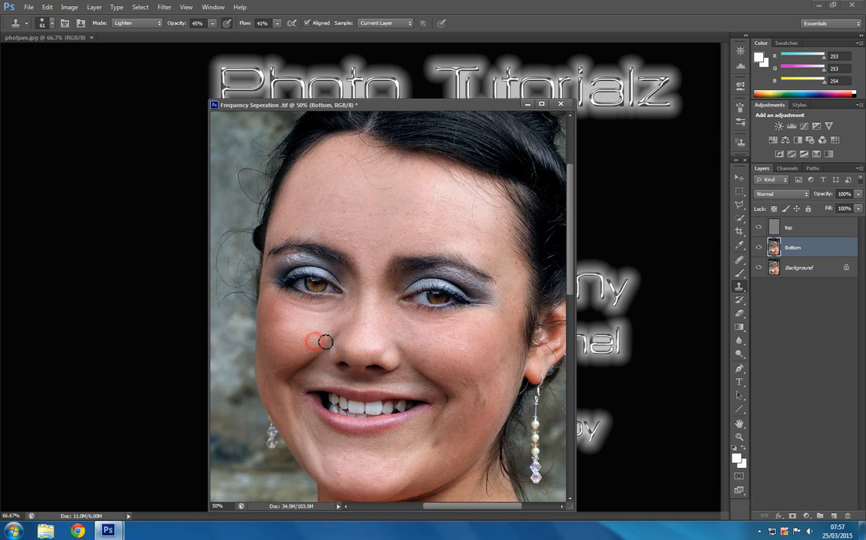
{"action": "left_click", "coordinate": [330, 339]}
- Clone sampled cheek skin over the reddish outer part of the left cheek below the eye
{"action": "left_click", "coordinate": [286, 306], "text": "alt"}
{"action": "left_click", "coordinate": [276, 342], "text": "alt"}
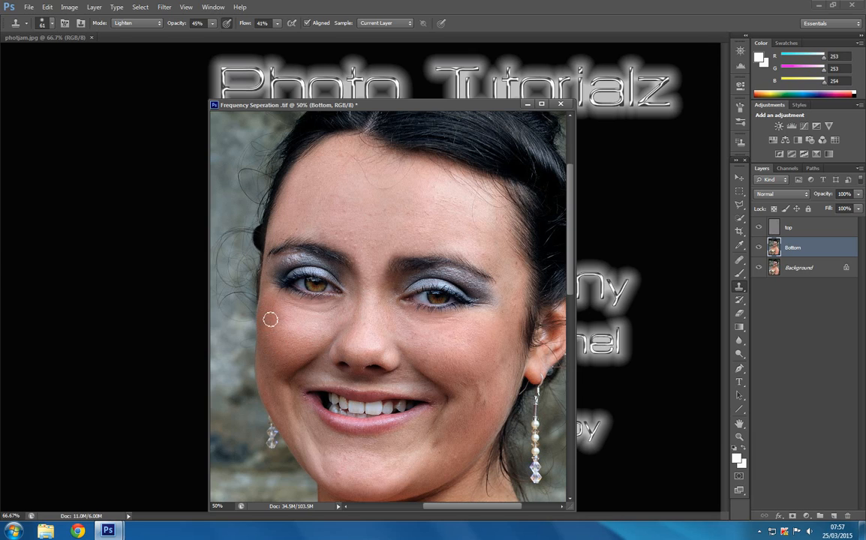
{"action": "left_click", "coordinate": [286, 321]}
{"action": "left_click", "coordinate": [302, 325], "text": "alt"}
{"action": "mouse_move", "coordinate": [280, 319]}
{"action": "left_mouse_down"}
{"action": "mouse_move", "coordinate": [272, 321]}
{"action": "mouse_move", "coordinate": [270, 299]}
{"action": "mouse_move", "coordinate": [265, 320]}
{"action": "left_mouse_up"}
{"action": "left_click", "coordinate": [272, 325]}
{"action": "left_click", "coordinate": [287, 326]}
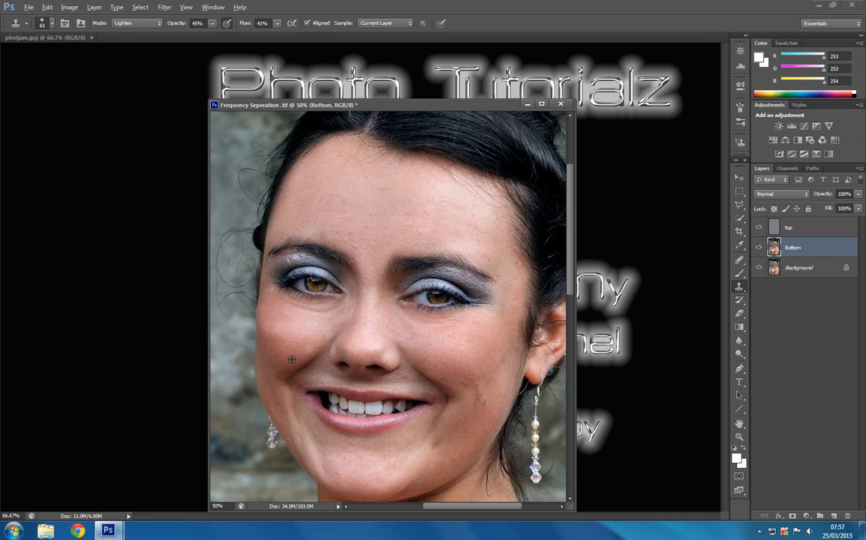
- Resample lighter cheek skin and blend it across the left cheek out to the edge of the face
{"action": "left_click", "coordinate": [286, 354], "text": "alt"}
{"action": "left_click_drag", "start_coordinate": [301, 328], "coordinate": [271, 314]}
{"action": "left_click", "coordinate": [298, 321], "text": "alt"}
{"action": "mouse_move", "coordinate": [278, 309]}
{"action": "left_mouse_down"}
{"action": "mouse_move", "coordinate": [273, 295]}
{"action": "mouse_move", "coordinate": [267, 309]}
{"action": "mouse_move", "coordinate": [269, 290]}
{"action": "mouse_move", "coordinate": [264, 322]}
{"action": "left_mouse_up"}
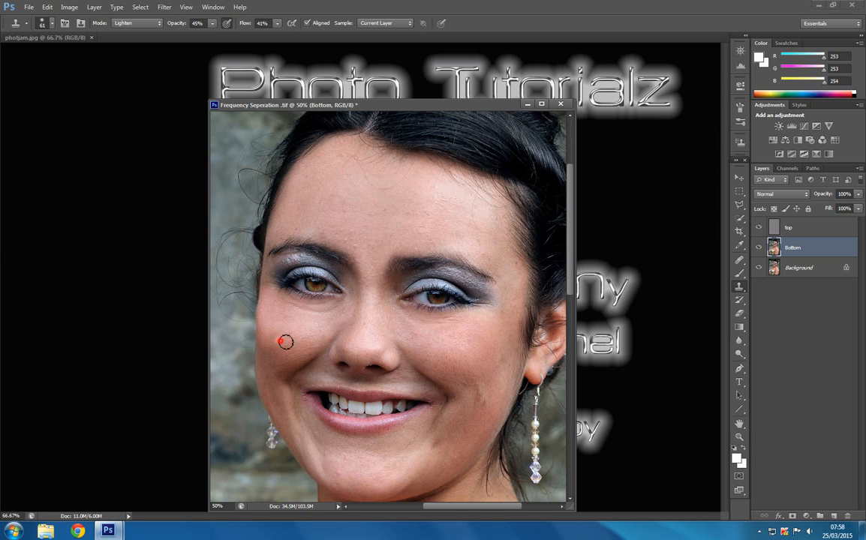
{"action": "mouse_move", "coordinate": [288, 347]}
{"action": "left_mouse_down"}
{"action": "mouse_move", "coordinate": [321, 336]}
{"action": "mouse_move", "coordinate": [284, 347]}
{"action": "mouse_move", "coordinate": [290, 337]}
{"action": "mouse_move", "coordinate": [277, 342]}
{"action": "mouse_move", "coordinate": [266, 331]}
{"action": "left_mouse_up"}
{"action": "left_click", "coordinate": [293, 332], "text": "alt"}
{"action": "left_click", "coordinate": [289, 351]}
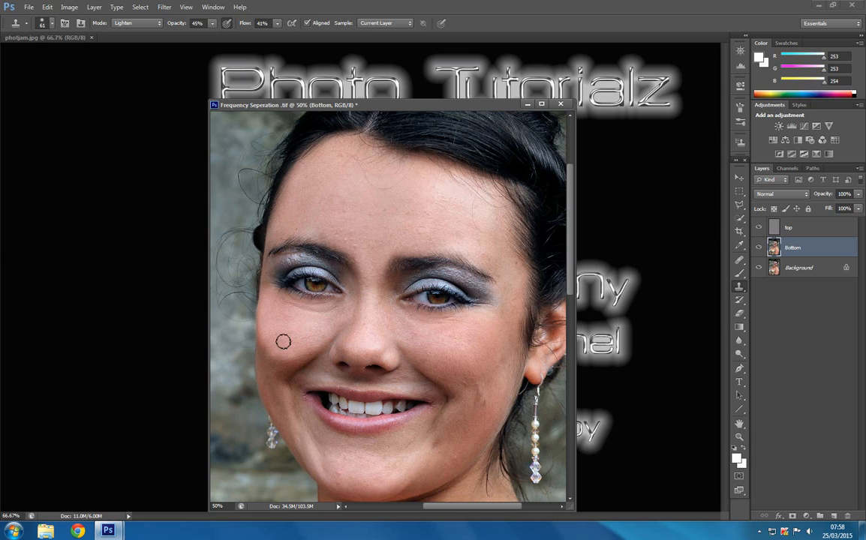
- Lower the Clone Stamp opacity to 23% and clone sampled skin over the lower left cheek
{"action": "left_click", "coordinate": [211, 25]}
{"action": "left_click", "coordinate": [286, 339]}
{"action": "left_click", "coordinate": [290, 351]}
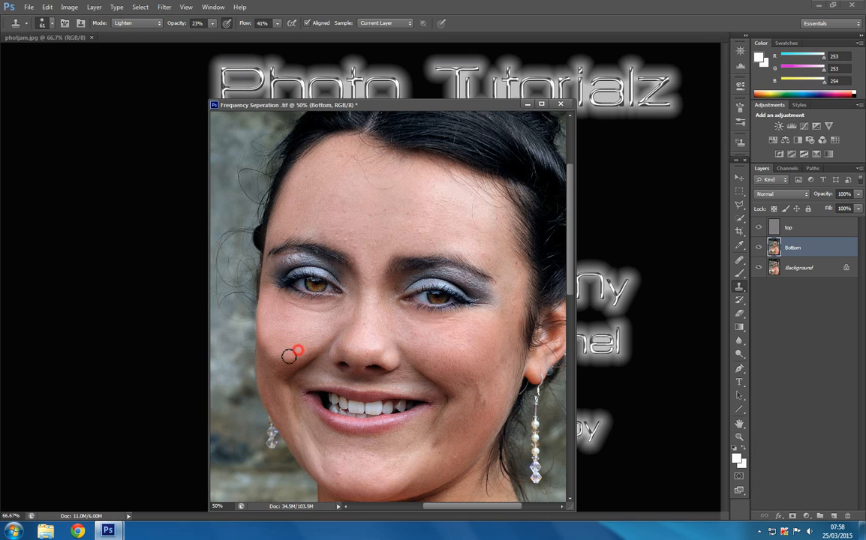
{"action": "left_click", "coordinate": [263, 327]}
{"action": "left_click", "coordinate": [261, 356]}
{"action": "left_click", "coordinate": [285, 330], "text": "alt"}
{"action": "mouse_move", "coordinate": [292, 357]}
{"action": "left_mouse_down"}
{"action": "mouse_move", "coordinate": [308, 352]}
{"action": "mouse_move", "coordinate": [277, 369]}
{"action": "left_mouse_up"}
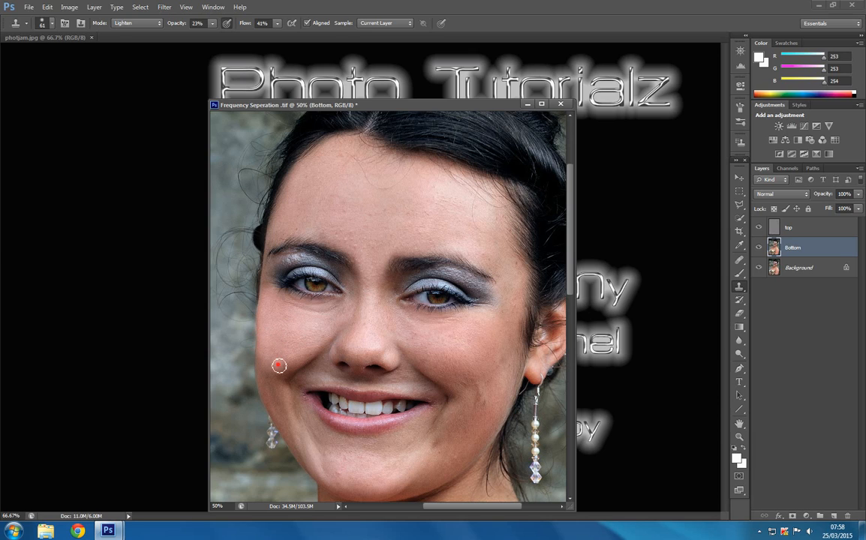
- Blend mid-cheek skin samples down the outer edge of the lower left cheek
{"action": "left_click", "coordinate": [295, 334], "text": "alt"}
{"action": "left_click", "coordinate": [279, 351]}
{"action": "left_click", "coordinate": [293, 338], "text": "alt"}
{"action": "left_click", "coordinate": [275, 358]}
{"action": "left_click_drag", "start_coordinate": [263, 351], "coordinate": [264, 339]}
{"action": "left_click", "coordinate": [263, 357]}
{"action": "left_click", "coordinate": [273, 364]}
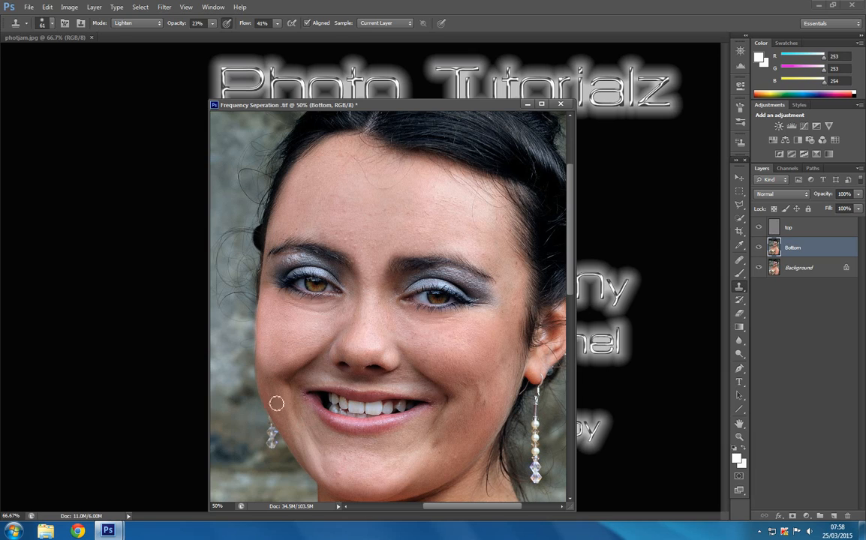
- Clone skin over the left jawline and around the left corner of the mouth
{"action": "left_click", "coordinate": [273, 400]}
{"action": "left_click", "coordinate": [302, 417], "text": "alt"}
{"action": "left_click", "coordinate": [305, 378]}
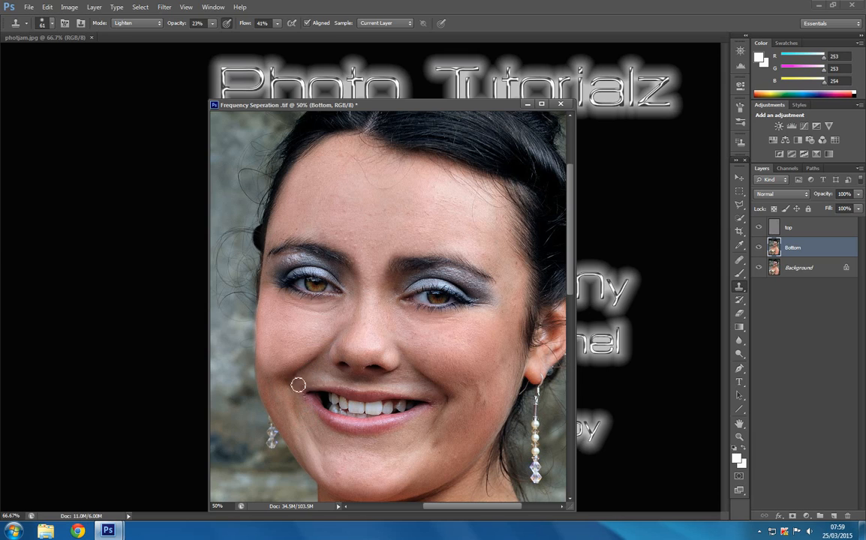
{"action": "left_click", "coordinate": [292, 385]}
- Smooth the skin above the upper lip and at the right corner of the mouth with cloned samples
{"action": "left_click", "coordinate": [437, 422]}
{"action": "left_click", "coordinate": [406, 389], "text": "alt"}
{"action": "left_click", "coordinate": [423, 389]}
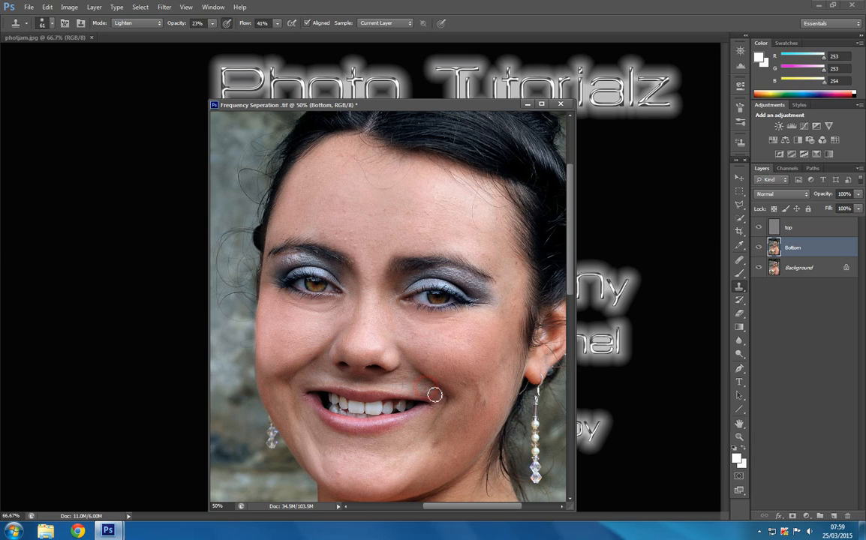
{"action": "left_click", "coordinate": [328, 386], "text": "alt"}
{"action": "mouse_move", "coordinate": [311, 381]}
{"action": "left_mouse_down"}
{"action": "mouse_move", "coordinate": [326, 370]}
{"action": "mouse_move", "coordinate": [389, 385]}
{"action": "mouse_move", "coordinate": [419, 381]}
{"action": "left_mouse_up"}
- Clone sampled skin over the right side of the chin and along the lower right jaw
{"action": "left_click", "coordinate": [409, 388], "text": "alt"}
{"action": "mouse_move", "coordinate": [458, 418]}
{"action": "left_mouse_down"}
{"action": "mouse_move", "coordinate": [463, 440]}
{"action": "mouse_move", "coordinate": [426, 435]}
{"action": "left_mouse_up"}
{"action": "left_click", "coordinate": [451, 428], "text": "alt"}
{"action": "left_click_drag", "start_coordinate": [484, 440], "coordinate": [443, 475]}
- Sample skin on the neck and clone it over the darker area below the chin
{"action": "mouse_move", "coordinate": [469, 419]}
{"action": "left_mouse_down"}
{"action": "mouse_move", "coordinate": [450, 442]}
{"action": "mouse_move", "coordinate": [487, 392]}
{"action": "mouse_move", "coordinate": [482, 408]}
{"action": "mouse_move", "coordinate": [482, 368]}
{"action": "mouse_move", "coordinate": [494, 379]}
{"action": "mouse_move", "coordinate": [480, 424]}
{"action": "mouse_move", "coordinate": [463, 384]}
{"action": "mouse_move", "coordinate": [464, 350]}
{"action": "left_mouse_up"}
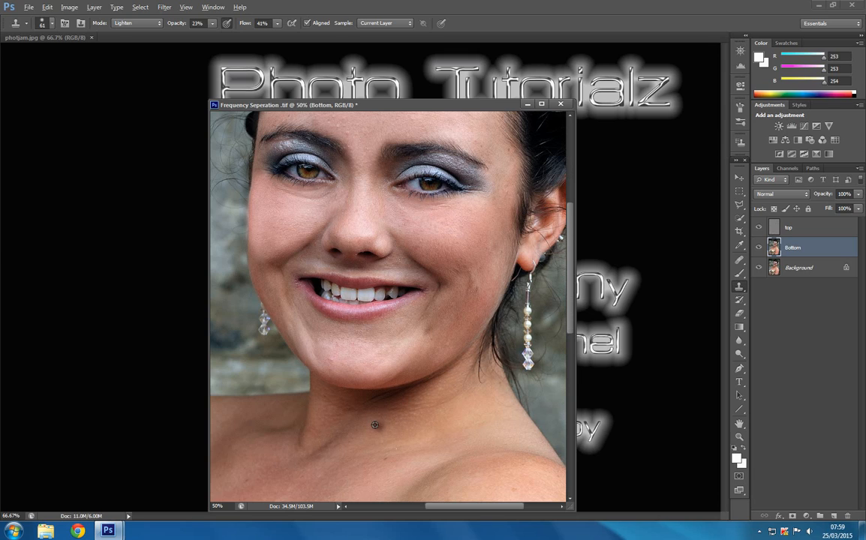
{"action": "left_click", "coordinate": [370, 425], "text": "alt"}
{"action": "mouse_move", "coordinate": [403, 415]}
{"action": "left_mouse_down"}
{"action": "mouse_move", "coordinate": [390, 412]}
{"action": "mouse_move", "coordinate": [423, 392]}
{"action": "mouse_move", "coordinate": [390, 408]}
{"action": "mouse_move", "coordinate": [407, 432]}
{"action": "mouse_move", "coordinate": [388, 425]}
{"action": "left_mouse_up"}
- Raise the Clone Stamp opacity to 43% and lighten the neck creases and shadow beneath the chin and jaw
{"action": "left_click", "coordinate": [214, 23]}
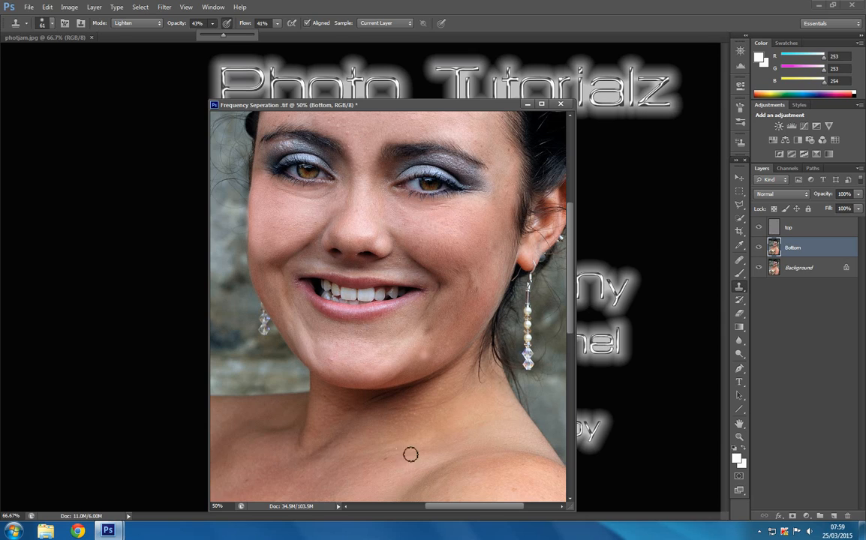
{"action": "left_click", "coordinate": [387, 415], "text": "alt"}
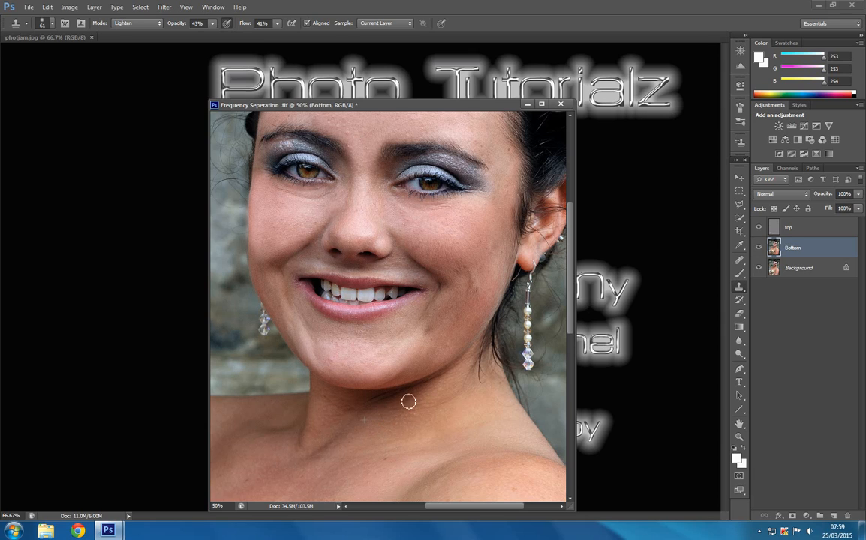
{"action": "left_click", "coordinate": [427, 398], "text": "alt"}
{"action": "mouse_move", "coordinate": [423, 389]}
{"action": "left_mouse_down"}
{"action": "mouse_move", "coordinate": [401, 397]}
{"action": "mouse_move", "coordinate": [453, 379]}
{"action": "mouse_move", "coordinate": [440, 375]}
{"action": "mouse_move", "coordinate": [438, 385]}
{"action": "mouse_move", "coordinate": [392, 405]}
{"action": "mouse_move", "coordinate": [426, 390]}
{"action": "mouse_move", "coordinate": [377, 402]}
{"action": "mouse_move", "coordinate": [401, 396]}
{"action": "mouse_move", "coordinate": [379, 398]}
{"action": "mouse_move", "coordinate": [397, 410]}
{"action": "mouse_move", "coordinate": [387, 397]}
{"action": "mouse_move", "coordinate": [430, 382]}
{"action": "mouse_move", "coordinate": [376, 402]}
{"action": "mouse_move", "coordinate": [400, 403]}
{"action": "mouse_move", "coordinate": [359, 407]}
{"action": "mouse_move", "coordinate": [437, 386]}
{"action": "left_mouse_up"}
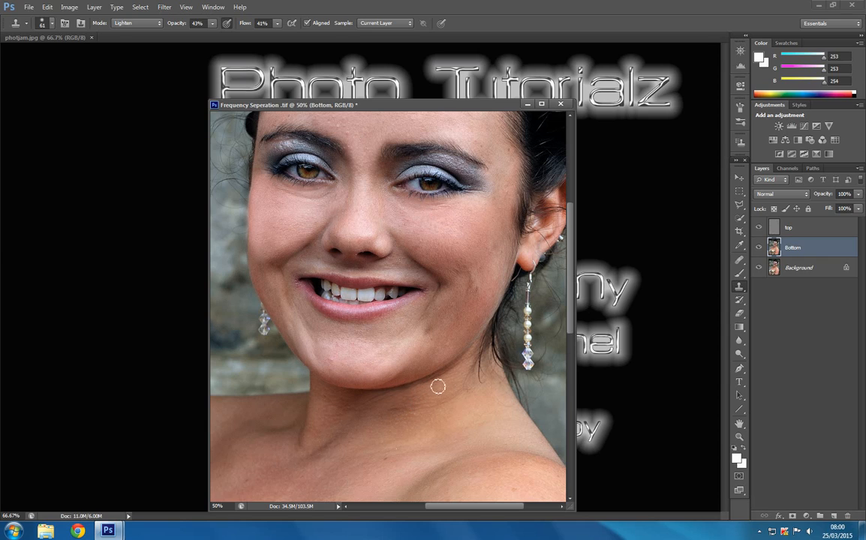
{"action": "mouse_move", "coordinate": [377, 398]}
{"action": "left_mouse_down"}
{"action": "mouse_move", "coordinate": [339, 399]}
{"action": "mouse_move", "coordinate": [392, 404]}
{"action": "mouse_move", "coordinate": [389, 411]}
{"action": "mouse_move", "coordinate": [345, 408]}
{"action": "mouse_move", "coordinate": [388, 416]}
{"action": "mouse_move", "coordinate": [364, 445]}
{"action": "mouse_move", "coordinate": [412, 431]}
{"action": "mouse_move", "coordinate": [398, 405]}
{"action": "mouse_move", "coordinate": [427, 394]}
{"action": "left_mouse_up"}
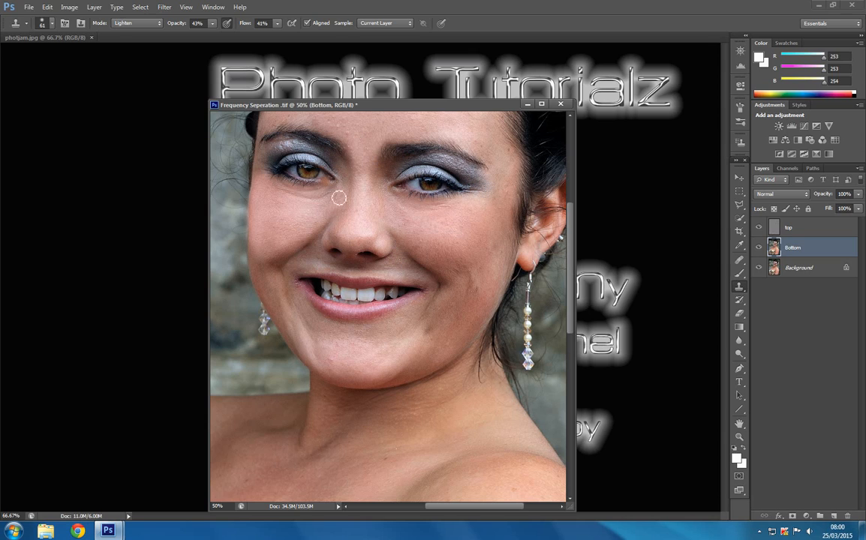
{"action": "left_click", "coordinate": [441, 395], "text": "alt"}
{"action": "left_click", "coordinate": [457, 375]}
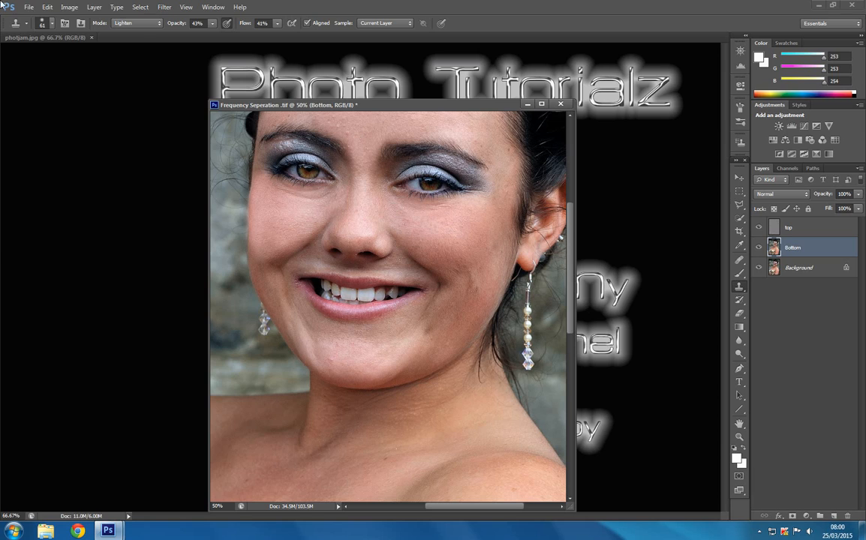
- Compare the whole portrait before and after retouching by toggling the Bottom layer's visibility at 25% zoom
{"action": "left_click", "coordinate": [739, 436]}
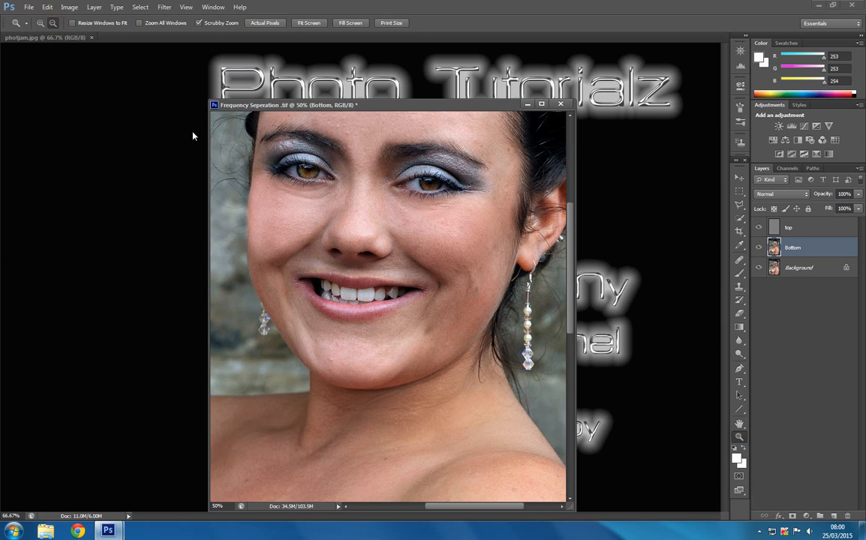
{"action": "left_click", "coordinate": [291, 233], "text": "alt"}
{"action": "left_click", "coordinate": [286, 229], "text": "alt"}
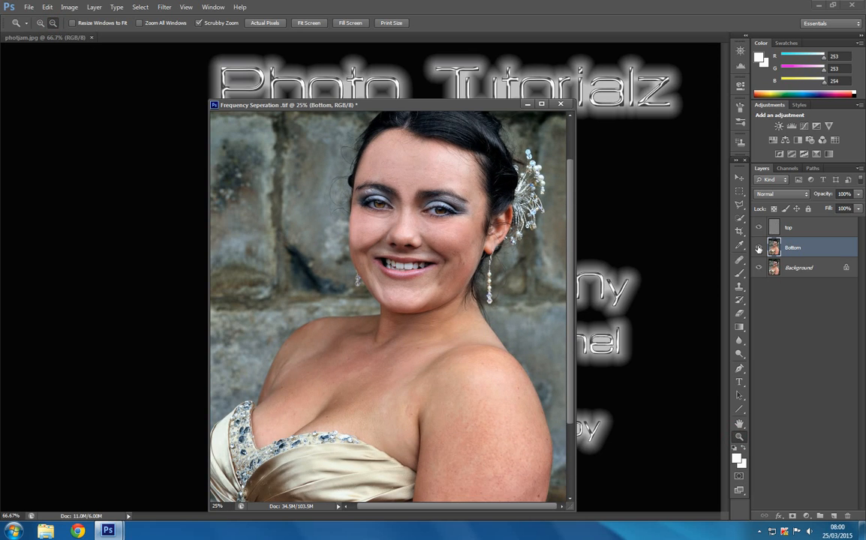
{"action": "left_click", "coordinate": [758, 247]}
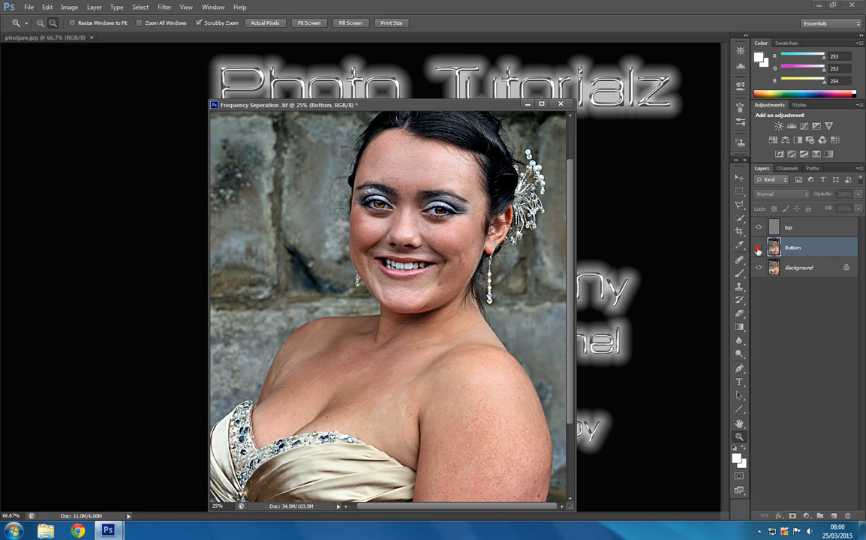
{"action": "left_click", "coordinate": [758, 247]}
{"action": "left_click", "coordinate": [758, 248]}
{"action": "left_click", "coordinate": [759, 247]}
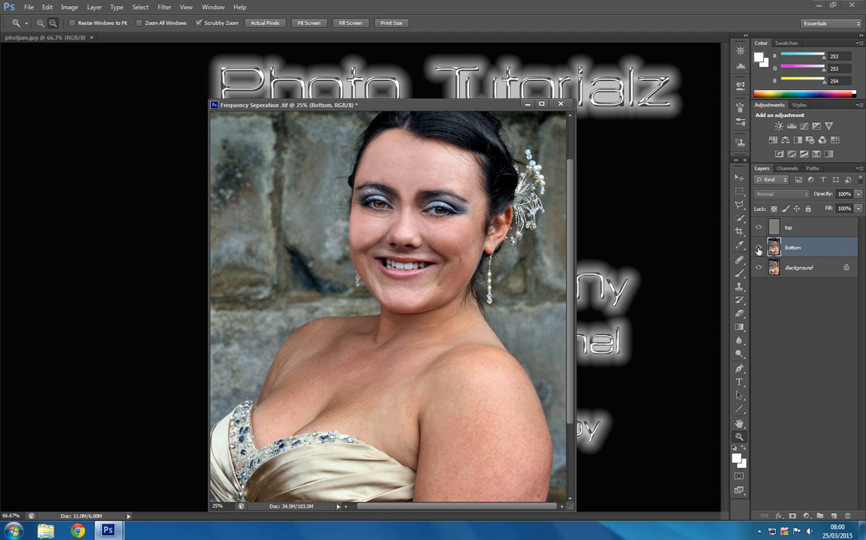
{"action": "left_click", "coordinate": [758, 247]}
{"action": "left_click", "coordinate": [758, 248]}
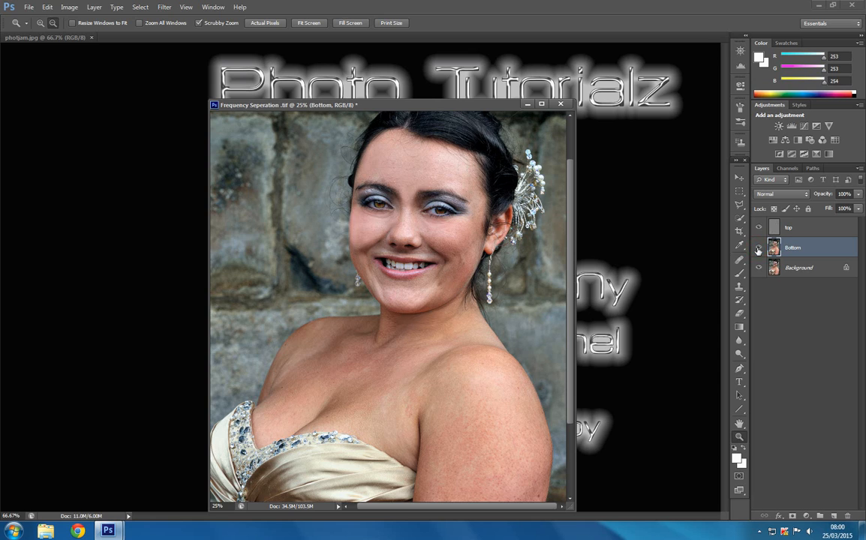
{"action": "left_click", "coordinate": [757, 249]}
{"action": "left_click", "coordinate": [758, 249]}
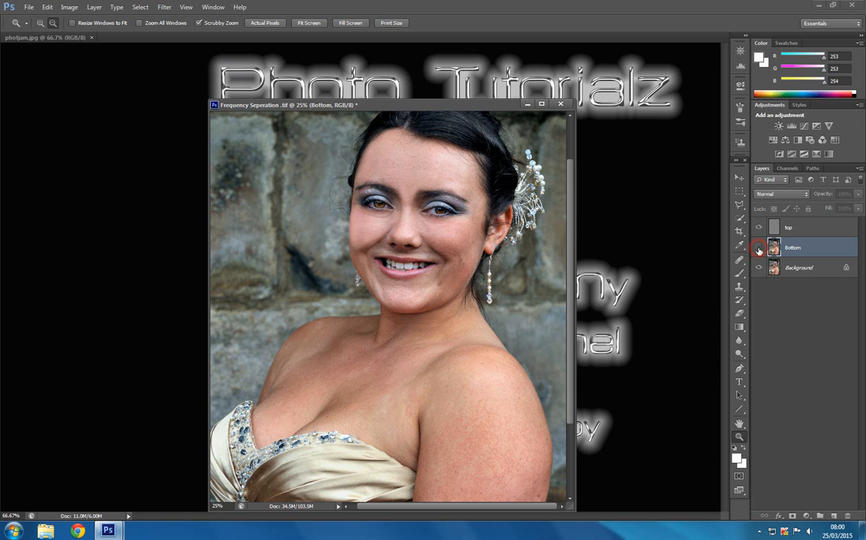
{"action": "left_click", "coordinate": [759, 249]}
{"action": "left_click", "coordinate": [758, 249]}
{"action": "left_click", "coordinate": [759, 248]}
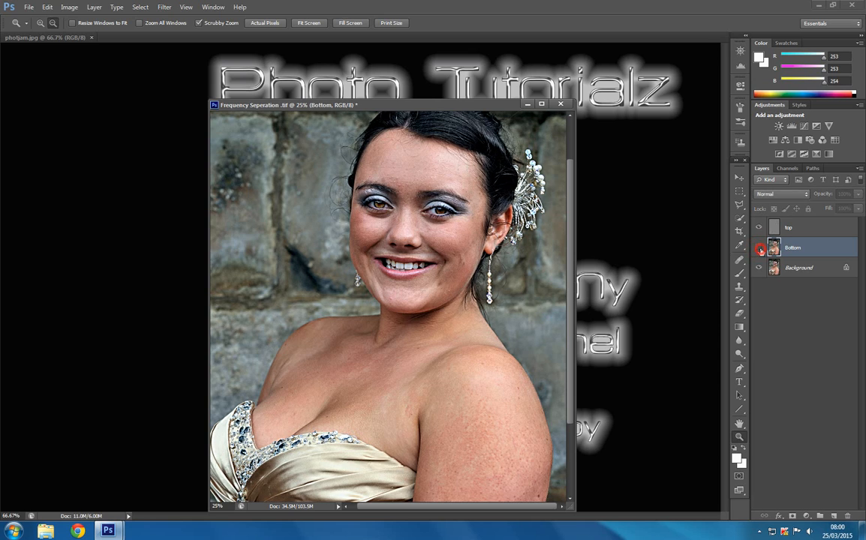
{"action": "left_click", "coordinate": [758, 248]}
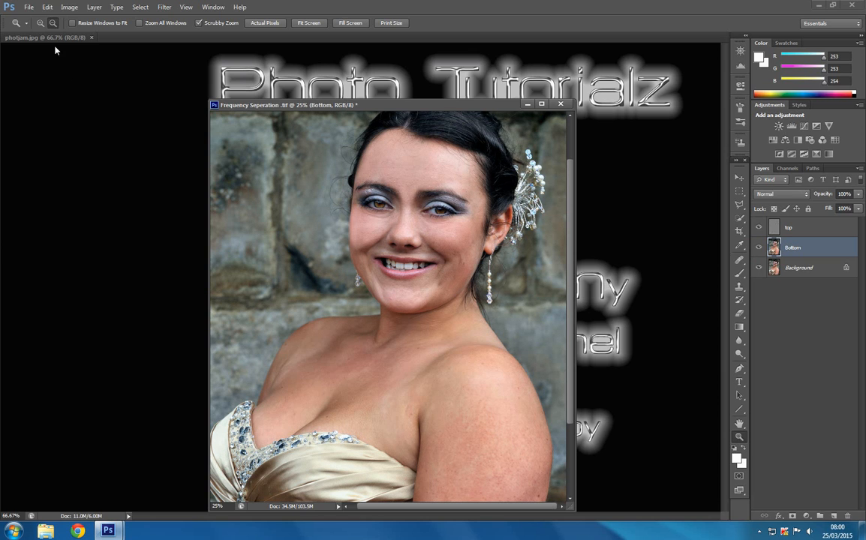
- Touch up the bridge of the nose between the eyes with the Clone Stamp
{"action": "left_click", "coordinate": [41, 23]}
{"action": "left_click", "coordinate": [304, 216]}
{"action": "left_click", "coordinate": [313, 217]}
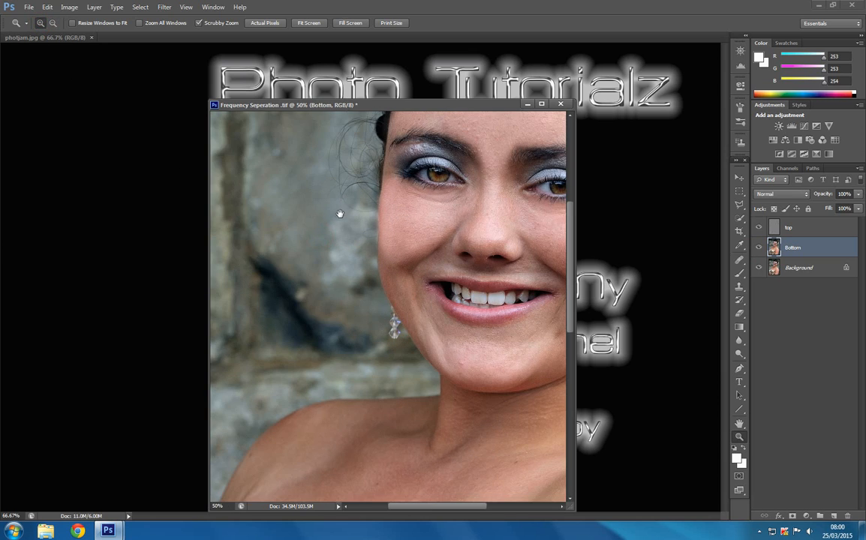
{"action": "left_click_drag", "start_coordinate": [340, 214], "coordinate": [322, 229]}
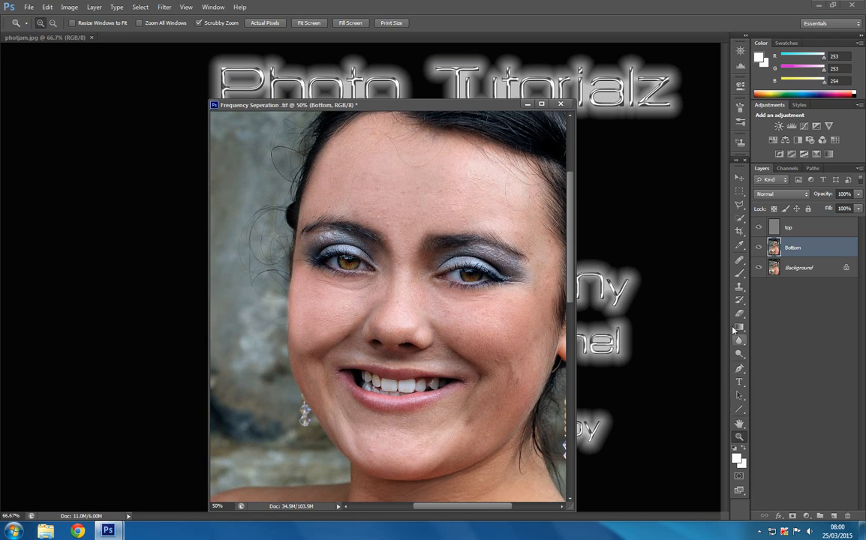
{"action": "left_click", "coordinate": [739, 286]}
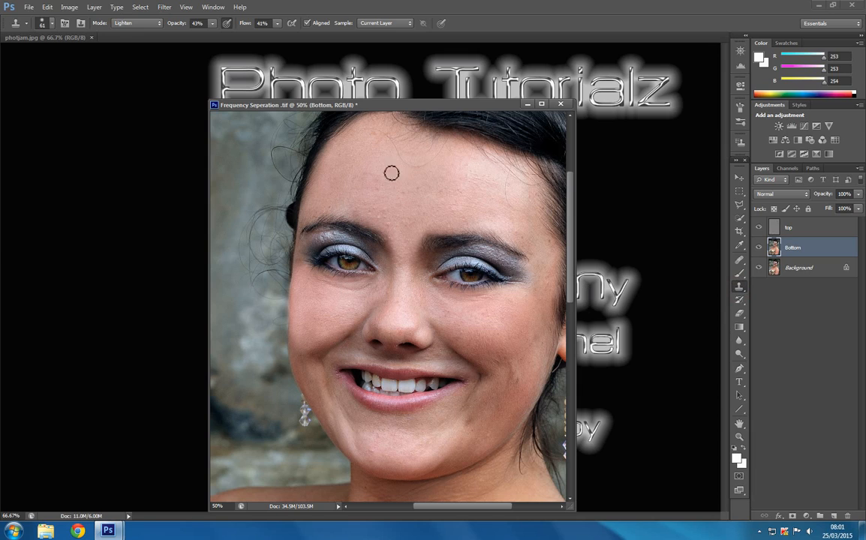
{"action": "left_click", "coordinate": [407, 263]}
{"action": "left_click", "coordinate": [412, 279]}
- Toggle the Bottom layer's visibility to check the retouched face up close
{"action": "left_click", "coordinate": [758, 248]}
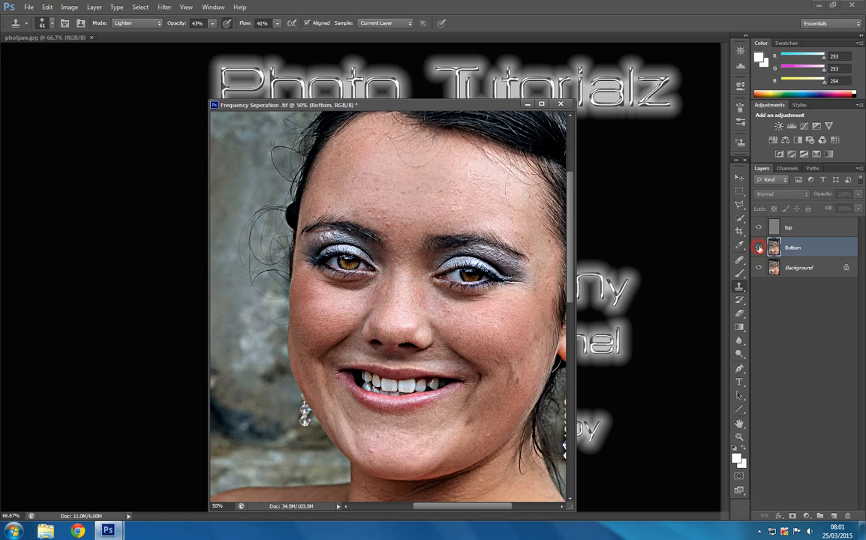
{"action": "left_click", "coordinate": [759, 247]}
{"action": "left_click", "coordinate": [758, 248]}
{"action": "left_click", "coordinate": [759, 247]}
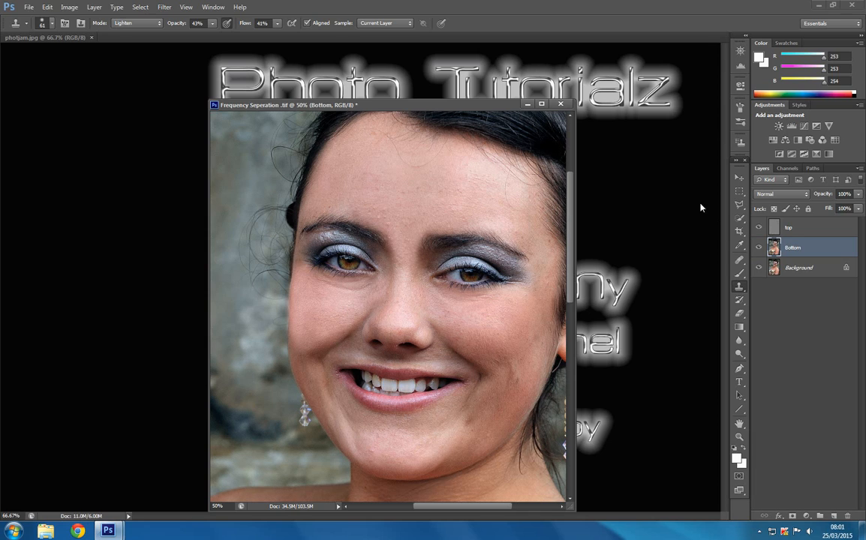
- Select the top layer and set up the Healing Brush tool with a 25 px brush size
{"action": "left_click", "coordinate": [789, 229]}
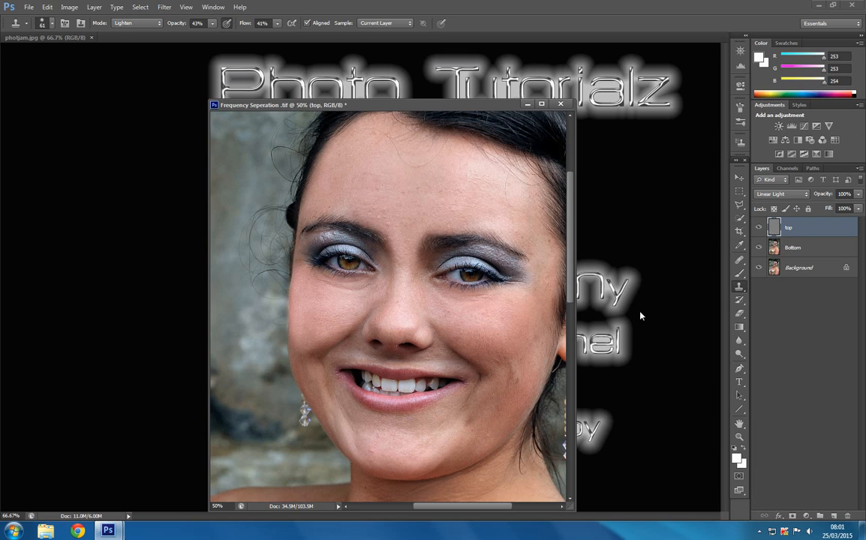
{"action": "left_click_drag", "start_coordinate": [476, 511], "coordinate": [493, 511]}
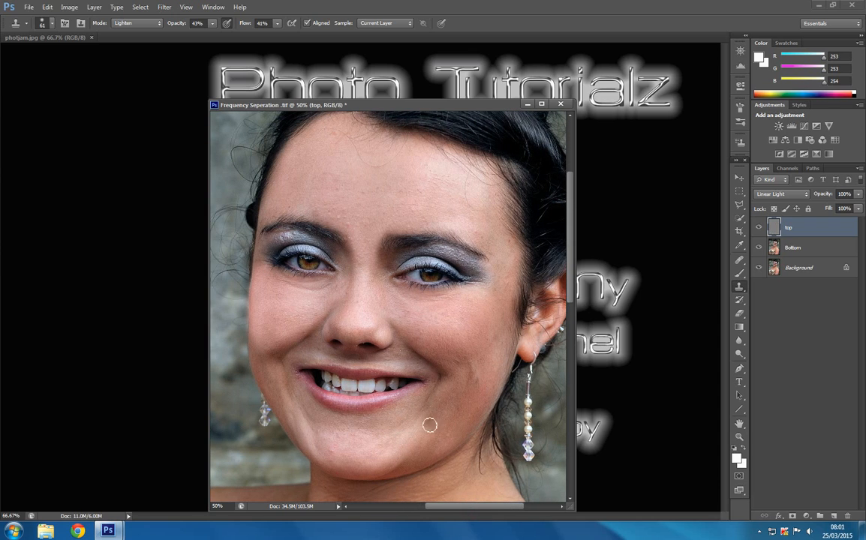
{"action": "left_click", "coordinate": [738, 436]}
{"action": "left_click", "coordinate": [500, 318]}
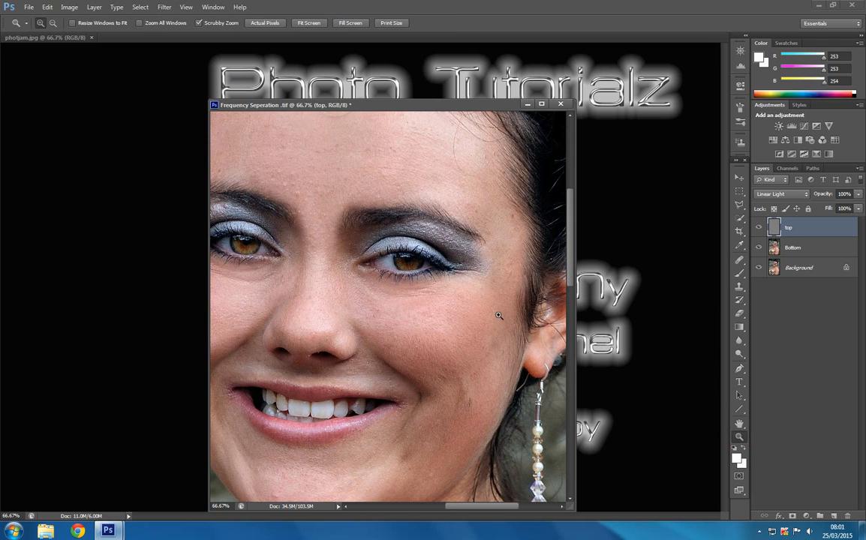
{"action": "left_click", "coordinate": [738, 262]}
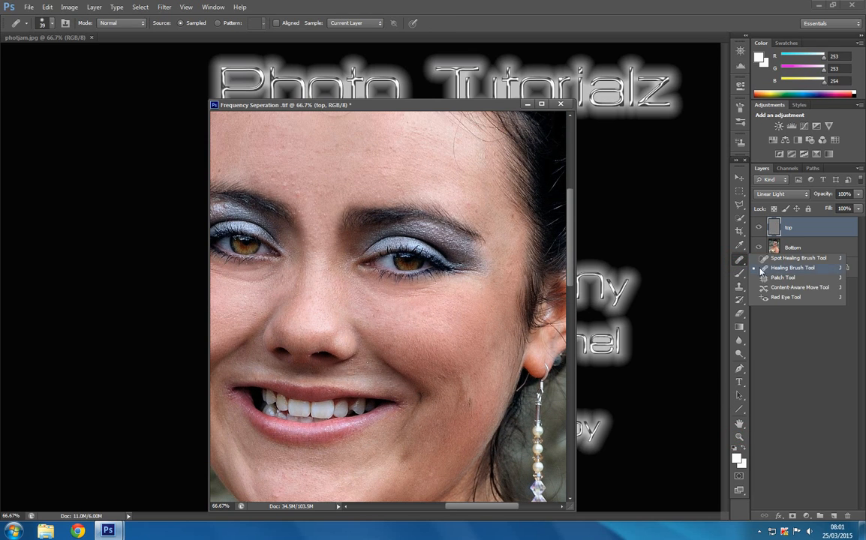
{"action": "left_click", "coordinate": [761, 268]}
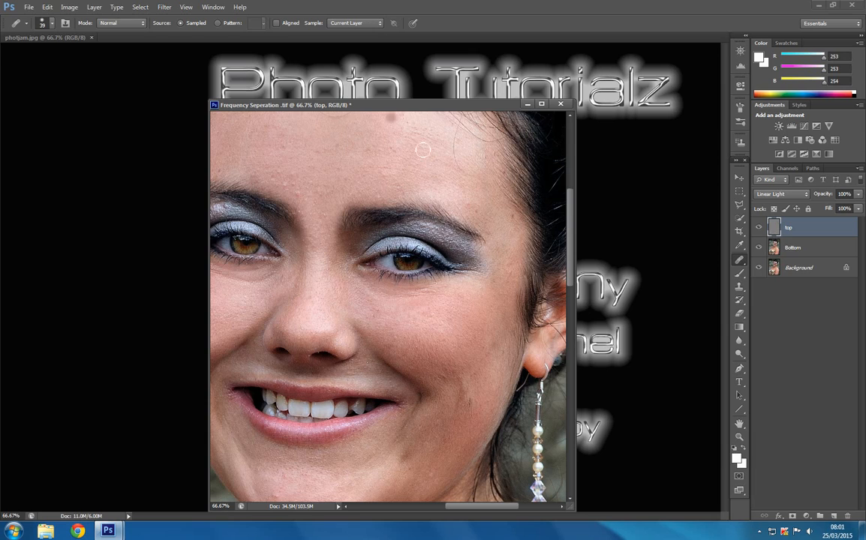
{"action": "key", "text": "alt"}
{"action": "left_click", "coordinate": [52, 25]}
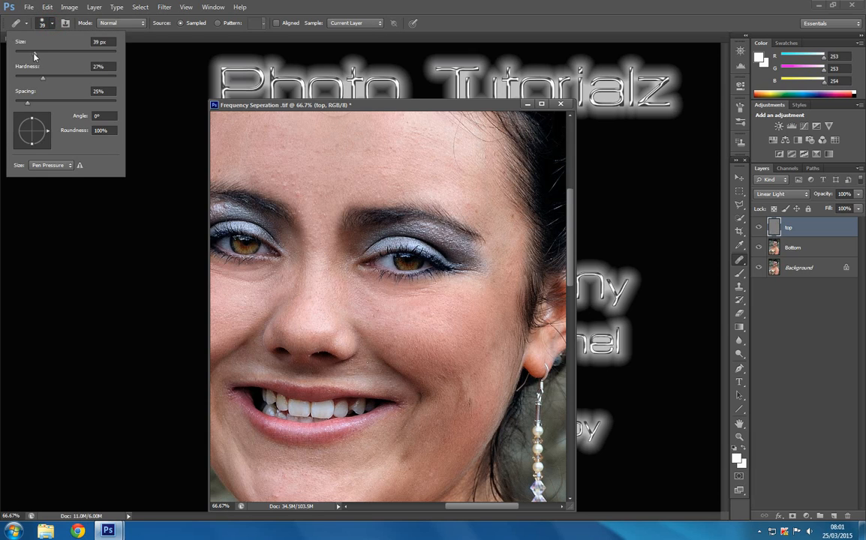
{"action": "left_click_drag", "start_coordinate": [34, 55], "coordinate": [31, 54]}
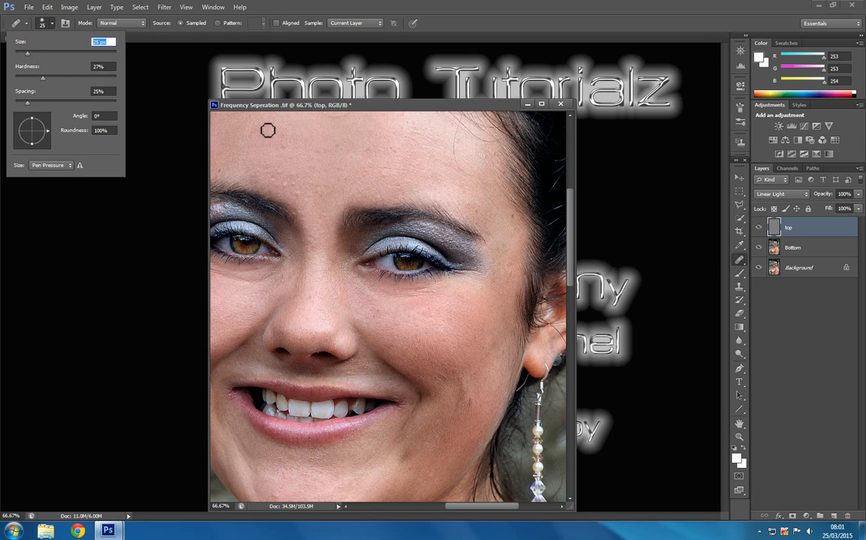
- Heal the blemishes on the temple and the forehead above the eyebrow on the image's right side
{"action": "left_click", "coordinate": [423, 198]}
{"action": "left_click", "coordinate": [437, 203]}
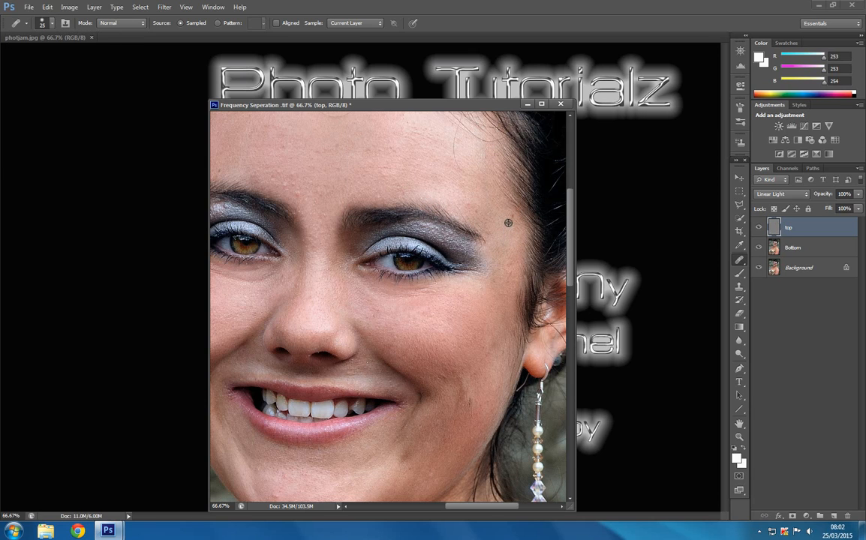
{"action": "left_click", "coordinate": [507, 223], "text": "alt"}
{"action": "left_click", "coordinate": [515, 222]}
{"action": "left_click_drag", "start_coordinate": [460, 187], "coordinate": [399, 171]}
{"action": "left_click", "coordinate": [396, 153]}
{"action": "left_click", "coordinate": [401, 152]}
{"action": "left_click", "coordinate": [367, 178]}
{"action": "left_click", "coordinate": [380, 171]}
{"action": "left_click", "coordinate": [390, 187]}
{"action": "left_click", "coordinate": [403, 192]}
- Heal the spots across the middle of the forehead and just above the gap between the eyebrows
{"action": "left_click", "coordinate": [306, 193]}
{"action": "left_click", "coordinate": [300, 198]}
{"action": "left_click", "coordinate": [295, 187]}
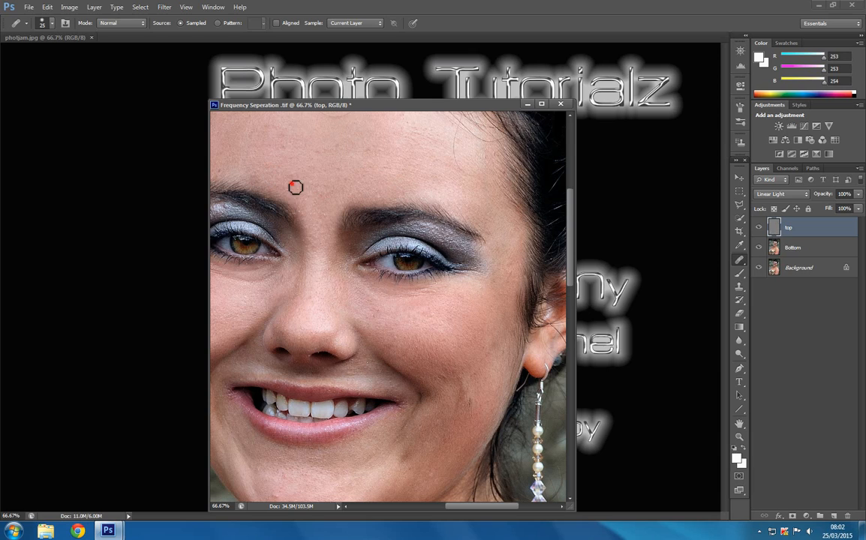
{"action": "left_click", "coordinate": [365, 148]}
{"action": "left_click", "coordinate": [314, 145]}
{"action": "left_click", "coordinate": [343, 178]}
{"action": "left_click", "coordinate": [388, 188]}
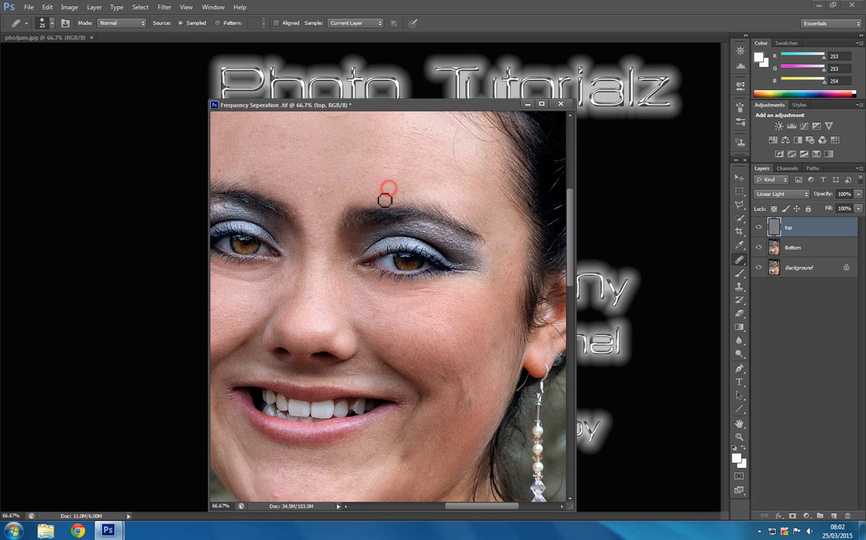
{"action": "left_click", "coordinate": [424, 199]}
{"action": "left_click", "coordinate": [314, 185]}
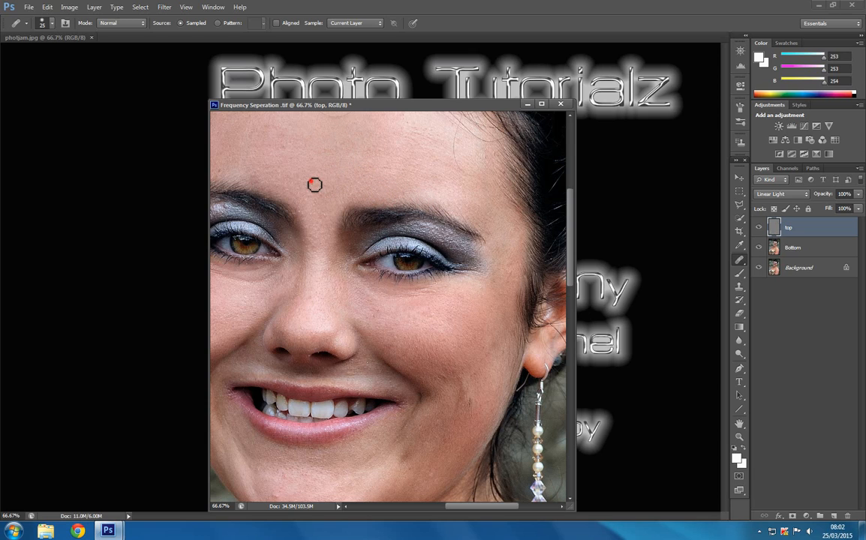
{"action": "left_click", "coordinate": [286, 146]}
{"action": "left_click", "coordinate": [273, 129]}
- Heal the marks between the eyebrows and above the eyebrow on the image's left side
{"action": "left_click_drag", "start_coordinate": [301, 169], "coordinate": [352, 180]}
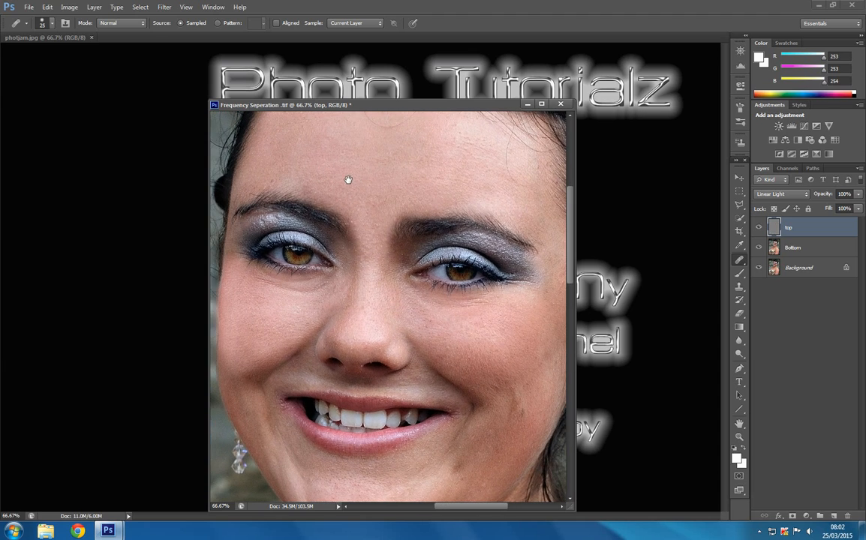
{"action": "left_click", "coordinate": [379, 218]}
{"action": "left_click", "coordinate": [372, 215]}
{"action": "left_click", "coordinate": [368, 198]}
{"action": "left_click", "coordinate": [380, 228]}
{"action": "left_click", "coordinate": [304, 187]}
{"action": "left_click", "coordinate": [249, 194], "text": "alt"}
- Heal the blemishes and stray hair marks on the upper forehead near the hairline
{"action": "left_click_drag", "start_coordinate": [343, 162], "coordinate": [310, 194]}
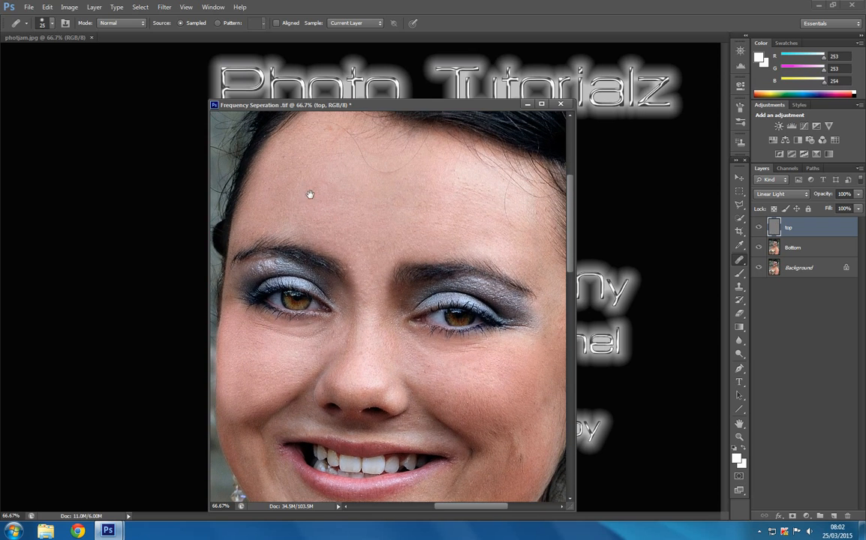
{"action": "left_click", "coordinate": [286, 156]}
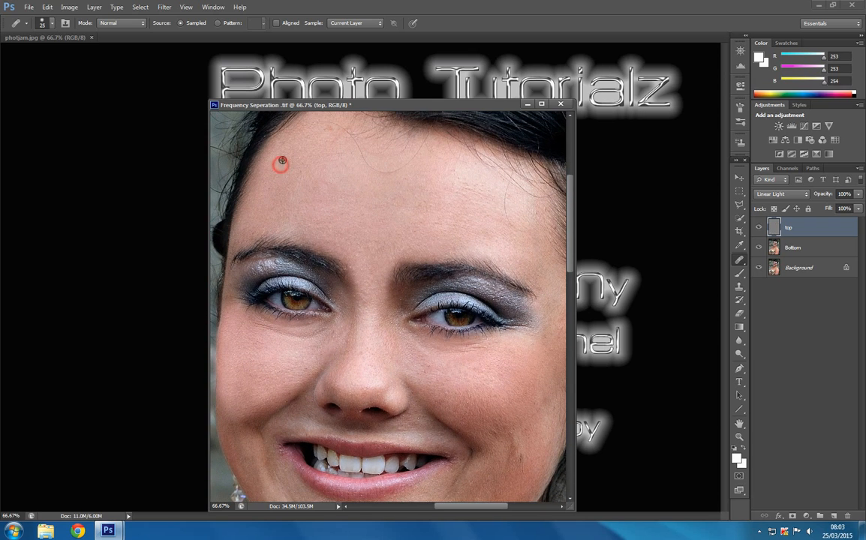
{"action": "left_click", "coordinate": [329, 132]}
{"action": "left_click", "coordinate": [334, 141]}
{"action": "left_click_drag", "start_coordinate": [339, 142], "coordinate": [346, 135]}
{"action": "left_click", "coordinate": [305, 164], "text": "alt"}
{"action": "left_click", "coordinate": [327, 138]}
{"action": "left_click", "coordinate": [340, 131]}
- Heal the remaining spots above the right-hand eyebrow and down the temple beside the outer corner of the eye
{"action": "left_click_drag", "start_coordinate": [353, 178], "coordinate": [258, 129]}
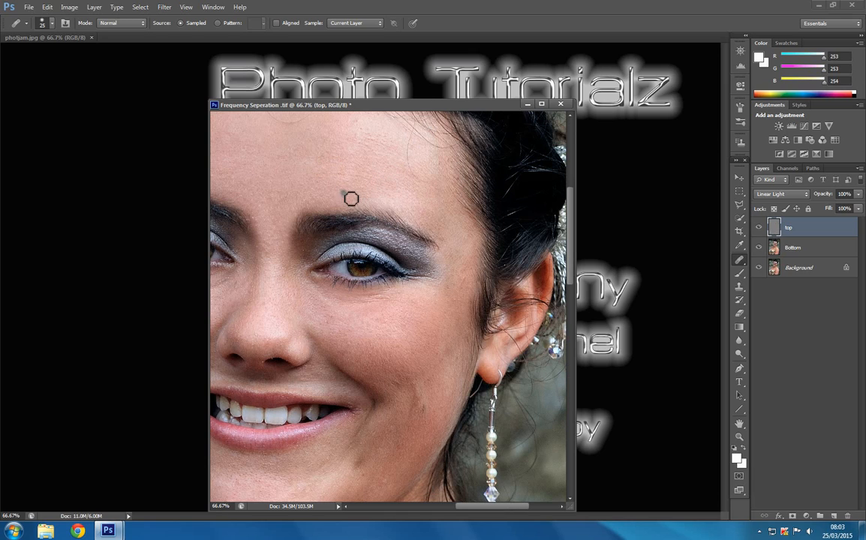
{"action": "left_click", "coordinate": [354, 201]}
{"action": "left_click", "coordinate": [359, 198]}
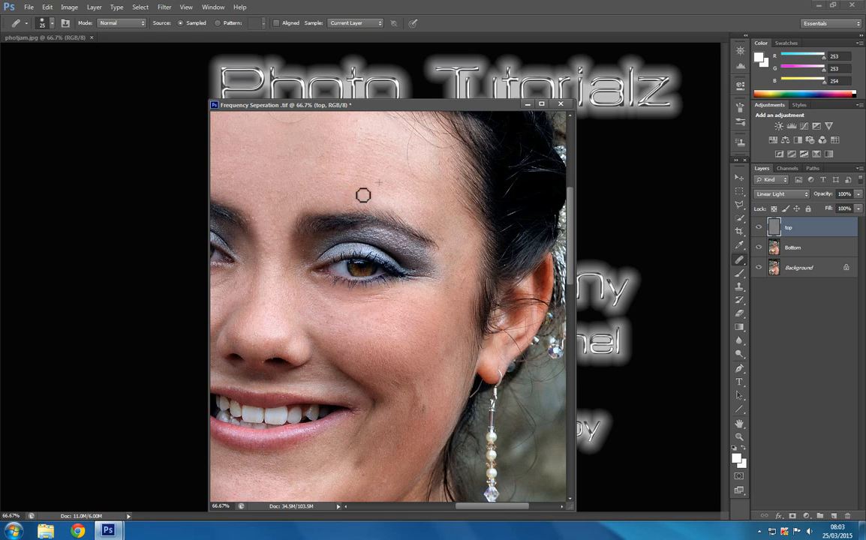
{"action": "left_click", "coordinate": [448, 267]}
{"action": "left_click", "coordinate": [445, 243]}
{"action": "left_click", "coordinate": [456, 240]}
{"action": "left_click", "coordinate": [453, 252]}
{"action": "left_click", "coordinate": [451, 266]}
{"action": "left_click", "coordinate": [466, 284]}
{"action": "left_click", "coordinate": [449, 292]}
{"action": "left_click", "coordinate": [460, 288]}
{"action": "left_click", "coordinate": [439, 294]}
- Resample clean skin and heal the blemishes on the upper cheek beneath the right-hand eye and beside the nose
{"action": "left_click", "coordinate": [409, 330], "text": "alt"}
{"action": "left_click", "coordinate": [414, 303]}
{"action": "left_click", "coordinate": [439, 370]}
{"action": "left_click", "coordinate": [342, 340]}
{"action": "left_click", "coordinate": [350, 347]}
{"action": "left_click", "coordinate": [349, 356]}
{"action": "left_click", "coordinate": [326, 321]}
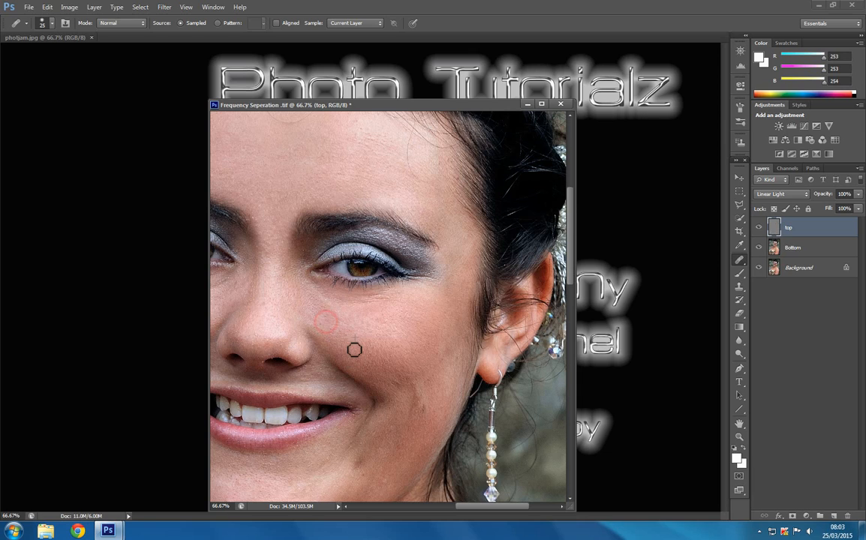
- Heal the marks along the bridge of the nose and on the middle of the right-hand cheek, resampling nearby skin
{"action": "left_click", "coordinate": [259, 307], "text": "alt"}
{"action": "mouse_move", "coordinate": [303, 282]}
{"action": "left_mouse_down"}
{"action": "mouse_move", "coordinate": [307, 288]}
{"action": "mouse_move", "coordinate": [302, 259]}
{"action": "left_mouse_up"}
{"action": "left_click", "coordinate": [282, 246]}
{"action": "left_click", "coordinate": [404, 338], "text": "alt"}
{"action": "left_click", "coordinate": [395, 328]}
{"action": "left_click", "coordinate": [403, 328]}
{"action": "left_click", "coordinate": [396, 338]}
{"action": "left_click", "coordinate": [387, 323]}
{"action": "left_click", "coordinate": [387, 323]}
- Heal the dark spots on the lower right-hand cheek between the smile line and the jaw
{"action": "left_click", "coordinate": [422, 417]}
{"action": "left_click", "coordinate": [425, 412]}
{"action": "left_click", "coordinate": [424, 411]}
{"action": "left_click", "coordinate": [427, 409]}
{"action": "left_click", "coordinate": [426, 380]}
{"action": "left_click", "coordinate": [434, 382]}
{"action": "left_click", "coordinate": [439, 367]}
{"action": "left_click", "coordinate": [445, 362]}
{"action": "left_click", "coordinate": [444, 358]}
- Heal the spots near the jawline below the mouth corner and the remaining uneven texture on the right-hand cheek
{"action": "left_click_drag", "start_coordinate": [416, 417], "coordinate": [450, 356]}
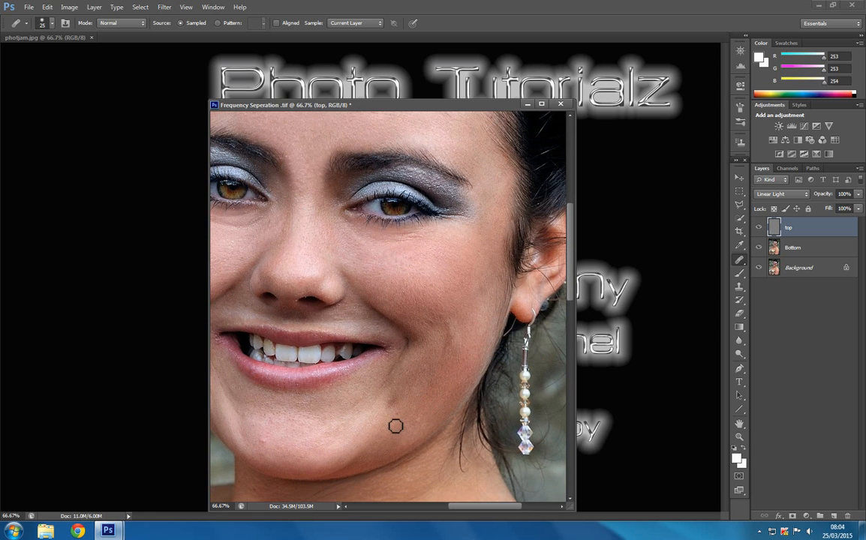
{"action": "mouse_move", "coordinate": [394, 428]}
{"action": "left_mouse_down"}
{"action": "mouse_move", "coordinate": [400, 419]}
{"action": "mouse_move", "coordinate": [421, 422]}
{"action": "mouse_move", "coordinate": [412, 425]}
{"action": "mouse_move", "coordinate": [396, 402]}
{"action": "left_mouse_up"}
{"action": "left_click", "coordinate": [461, 290]}
{"action": "left_click", "coordinate": [480, 278]}
{"action": "left_click", "coordinate": [440, 279]}
{"action": "left_click", "coordinate": [462, 286]}
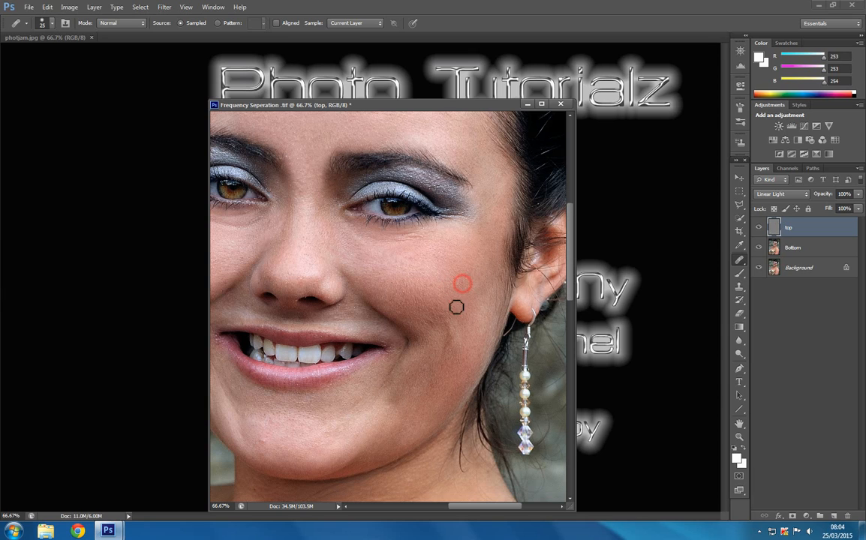
{"action": "left_click", "coordinate": [433, 286]}
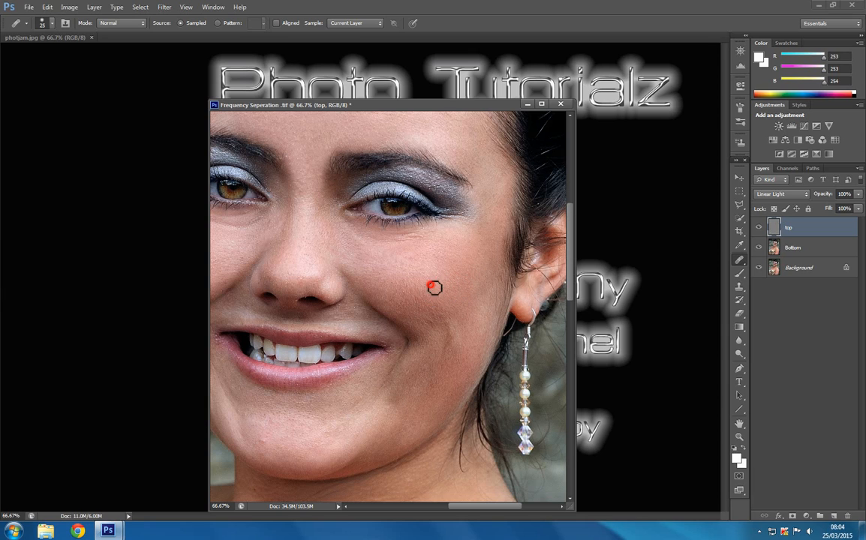
{"action": "left_click", "coordinate": [434, 328]}
{"action": "left_click_drag", "start_coordinate": [442, 318], "coordinate": [460, 305]}
{"action": "left_click", "coordinate": [426, 282]}
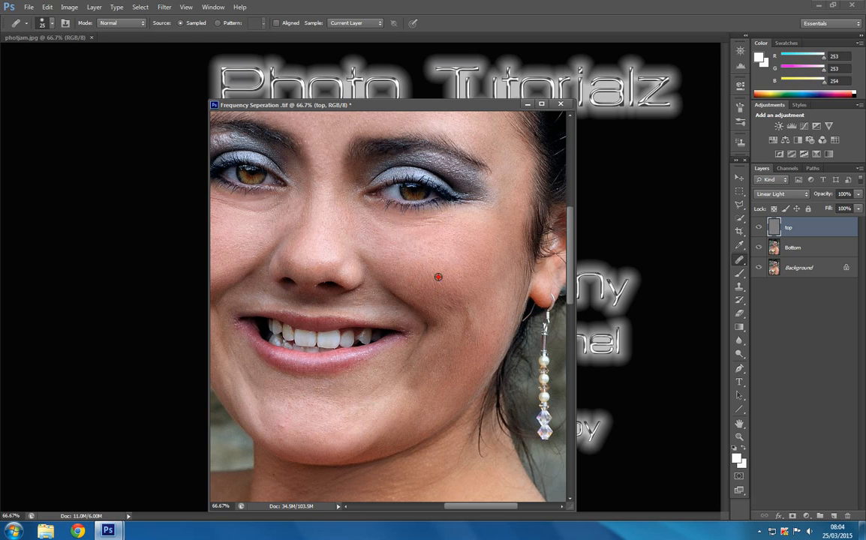
{"action": "left_click", "coordinate": [435, 287]}
{"action": "left_click", "coordinate": [424, 267]}
{"action": "left_click", "coordinate": [458, 273]}
- Heal the blemishes on the chin and just below its edge
{"action": "left_click_drag", "start_coordinate": [383, 399], "coordinate": [437, 336]}
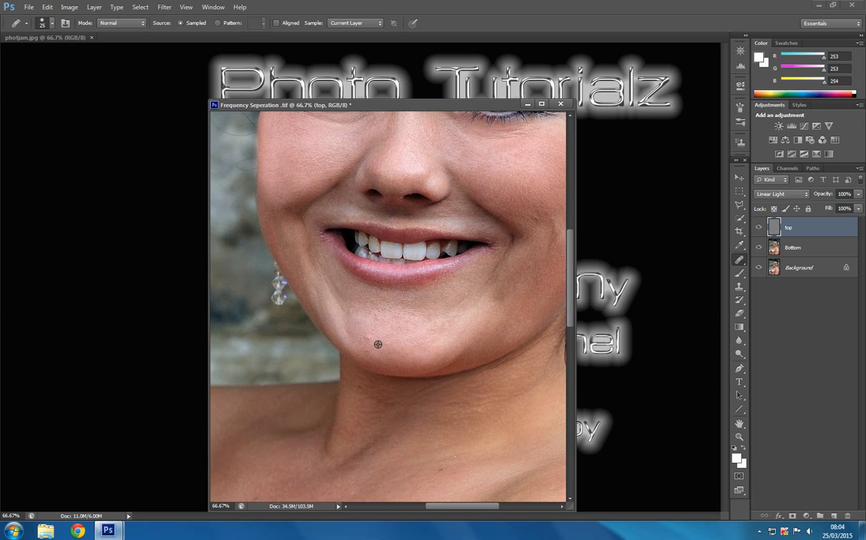
{"action": "left_click", "coordinate": [373, 336]}
{"action": "left_click", "coordinate": [368, 394]}
{"action": "left_click", "coordinate": [372, 346]}
{"action": "left_click", "coordinate": [397, 351]}
{"action": "left_click", "coordinate": [368, 359]}
{"action": "left_click", "coordinate": [367, 353]}
- Heal the marks on the neck, chest and shoulder
{"action": "mouse_move", "coordinate": [475, 390]}
{"action": "left_mouse_down"}
{"action": "mouse_move", "coordinate": [416, 396]}
{"action": "mouse_move", "coordinate": [419, 367]}
{"action": "mouse_move", "coordinate": [430, 361]}
{"action": "left_mouse_up"}
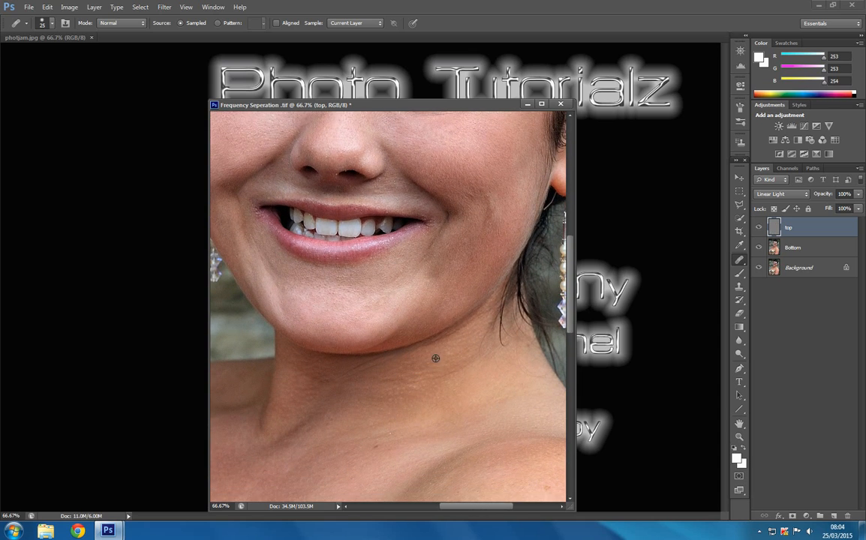
{"action": "left_click", "coordinate": [450, 358]}
{"action": "left_click", "coordinate": [449, 362]}
{"action": "left_click", "coordinate": [381, 450]}
{"action": "left_click", "coordinate": [393, 436]}
{"action": "left_click", "coordinate": [497, 472]}
{"action": "left_click", "coordinate": [477, 481]}
{"action": "left_click", "coordinate": [517, 473]}
{"action": "left_click_drag", "start_coordinate": [517, 472], "coordinate": [467, 442]}
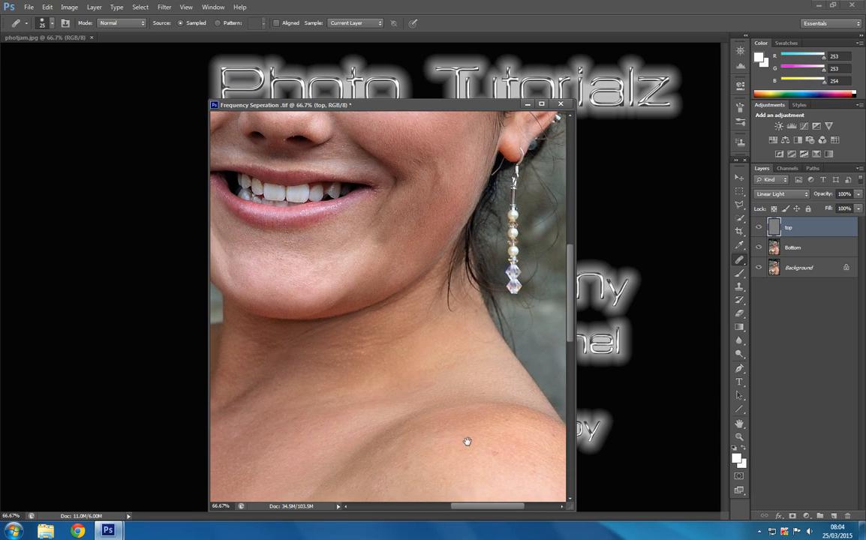
{"action": "left_click", "coordinate": [484, 455]}
- Compare the portrait at 25% zoom by toggling the Bottom layer's visibility several times, leaving the layer visible
{"action": "key", "text": "z"}
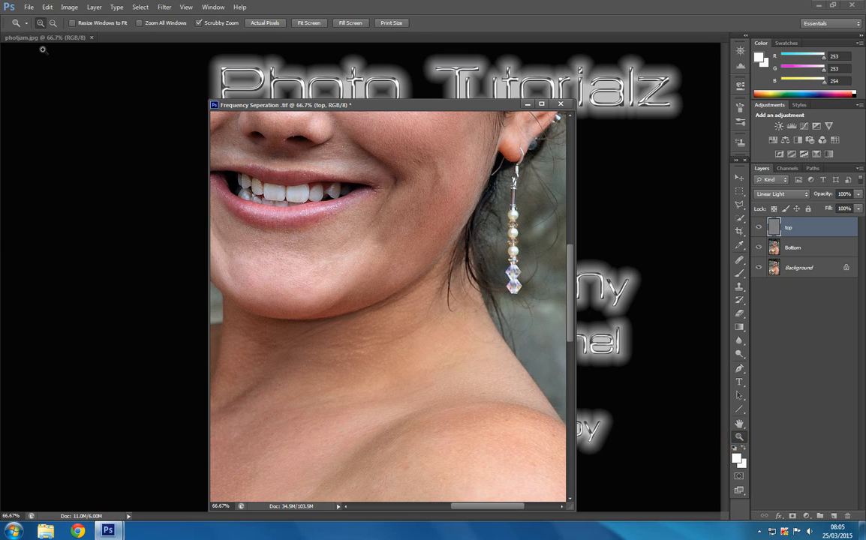
{"action": "left_click", "coordinate": [53, 23]}
{"action": "left_click", "coordinate": [347, 254]}
{"action": "left_click", "coordinate": [348, 254]}
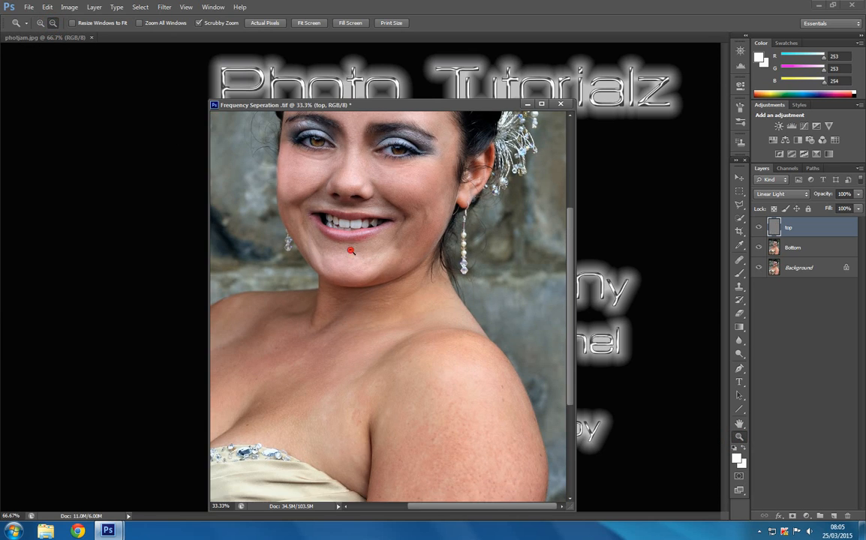
{"action": "left_click", "coordinate": [350, 252]}
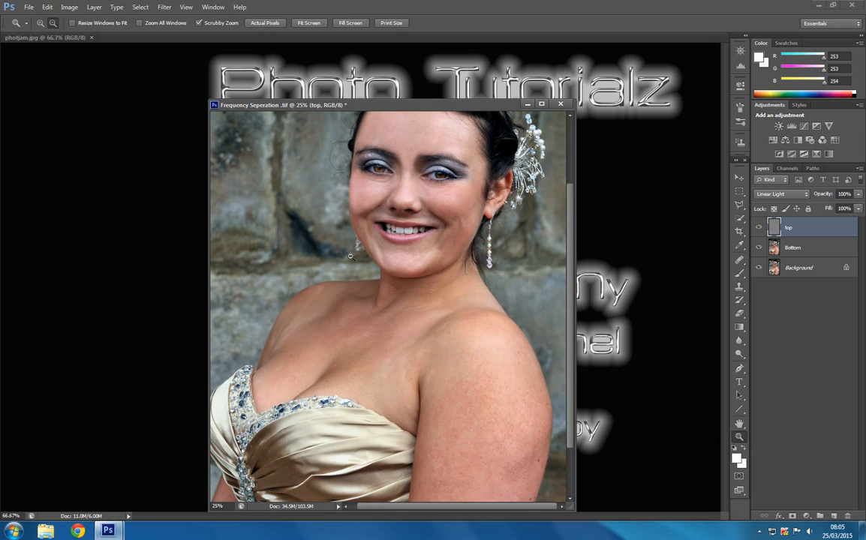
{"action": "left_click", "coordinate": [738, 423]}
{"action": "left_click_drag", "start_coordinate": [396, 224], "coordinate": [398, 293]}
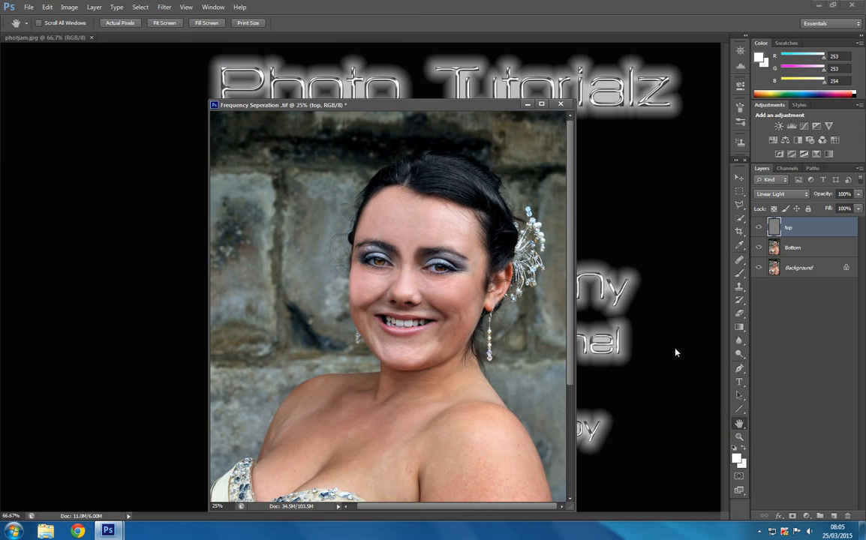
{"action": "left_click", "coordinate": [759, 247]}
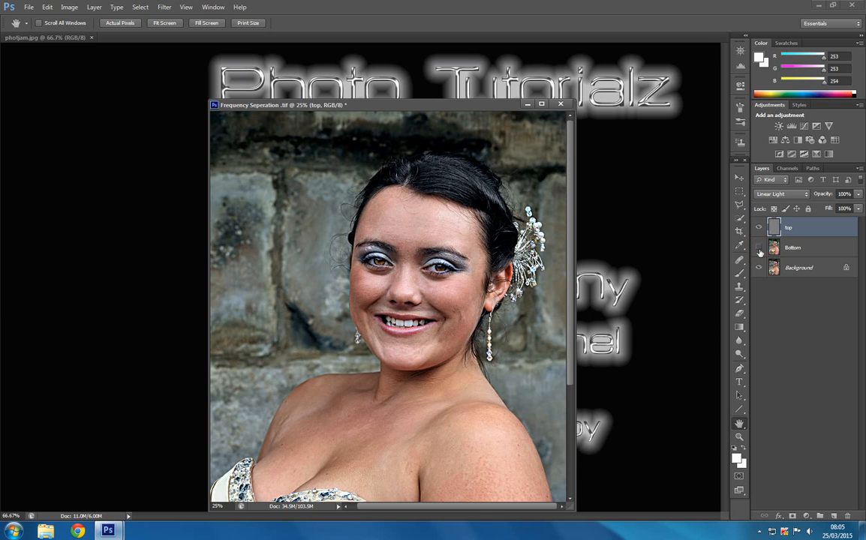
{"action": "left_click", "coordinate": [758, 248]}
{"action": "left_click", "coordinate": [758, 248]}
{"action": "left_click", "coordinate": [759, 248]}
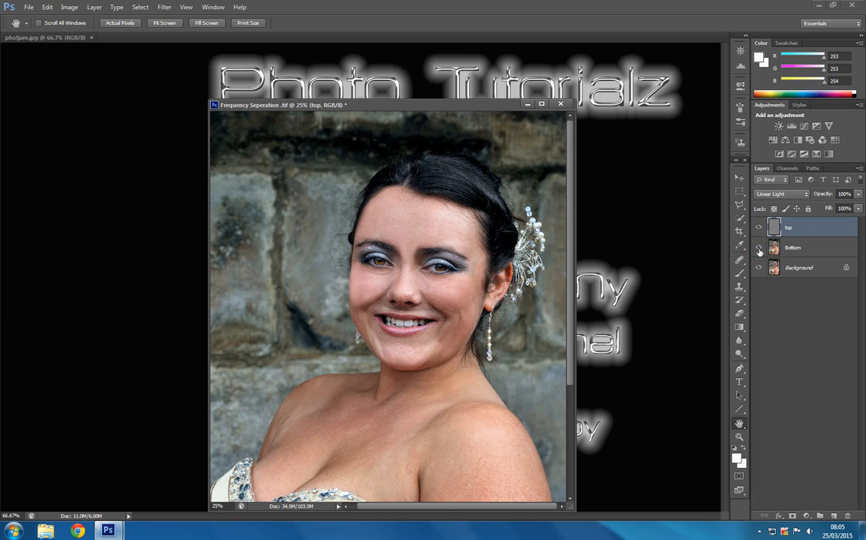
{"action": "left_click", "coordinate": [759, 249]}
{"action": "left_click", "coordinate": [758, 248]}
- Inspect the retouched face at 66.7% zoom and fit the whole portrait on screen
{"action": "left_click", "coordinate": [737, 438]}
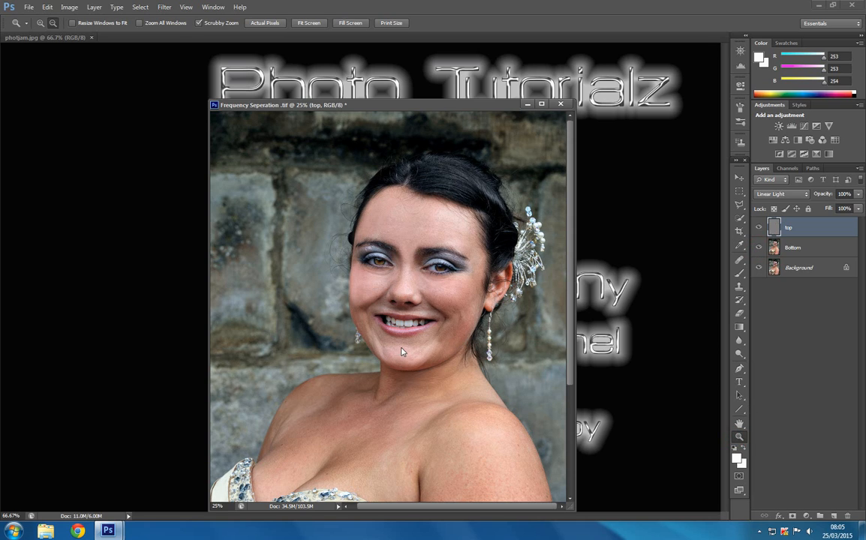
{"action": "left_click", "coordinate": [333, 245]}
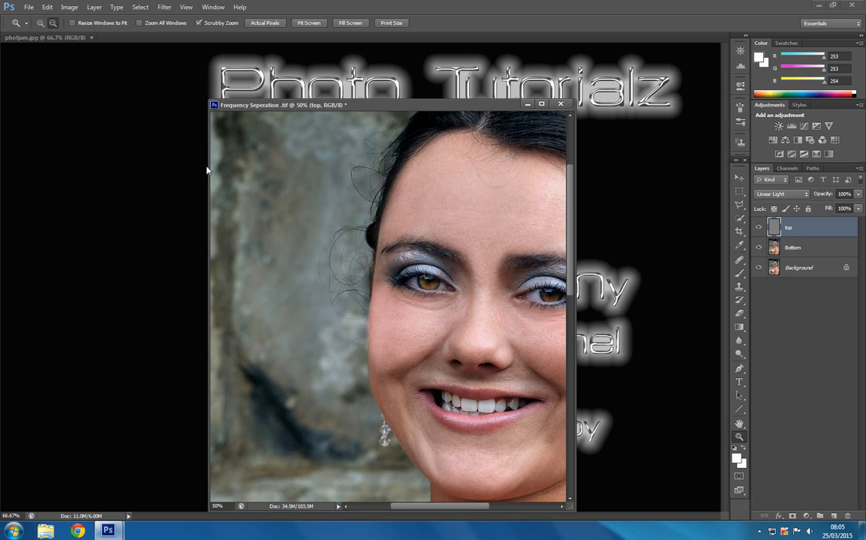
{"action": "left_click", "coordinate": [307, 303]}
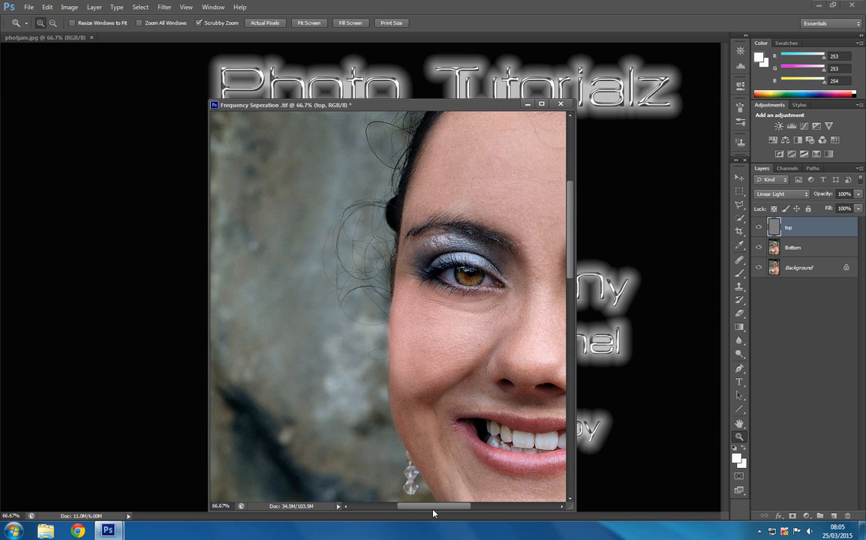
{"action": "left_click_drag", "start_coordinate": [432, 514], "coordinate": [463, 524]}
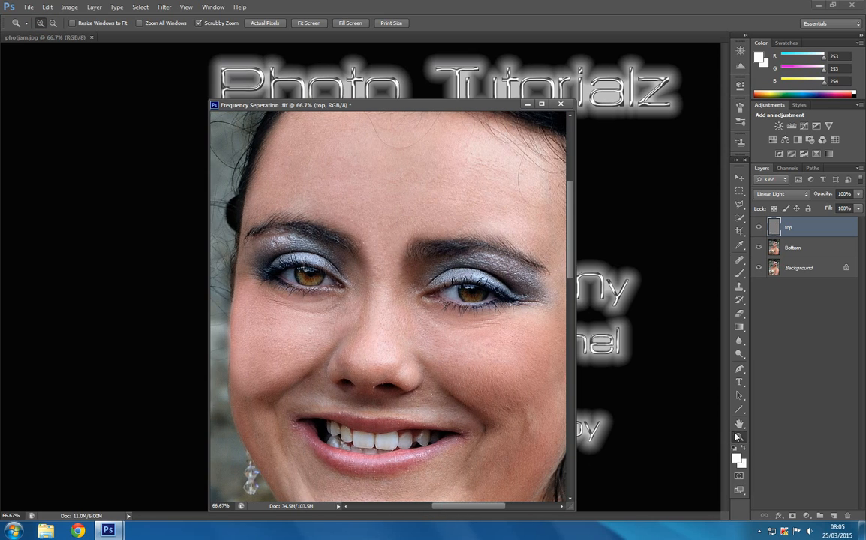
{"action": "left_click", "coordinate": [309, 23]}
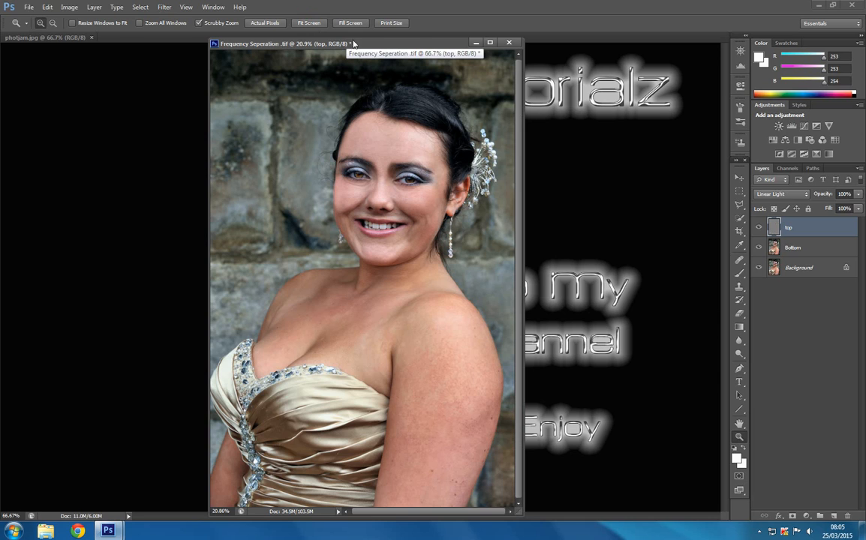
- Flatten the retouched portrait into a single layer and inspect the face at 50% zoom in a maximized document window, restoring the window at the end
{"action": "left_click", "coordinate": [93, 8]}
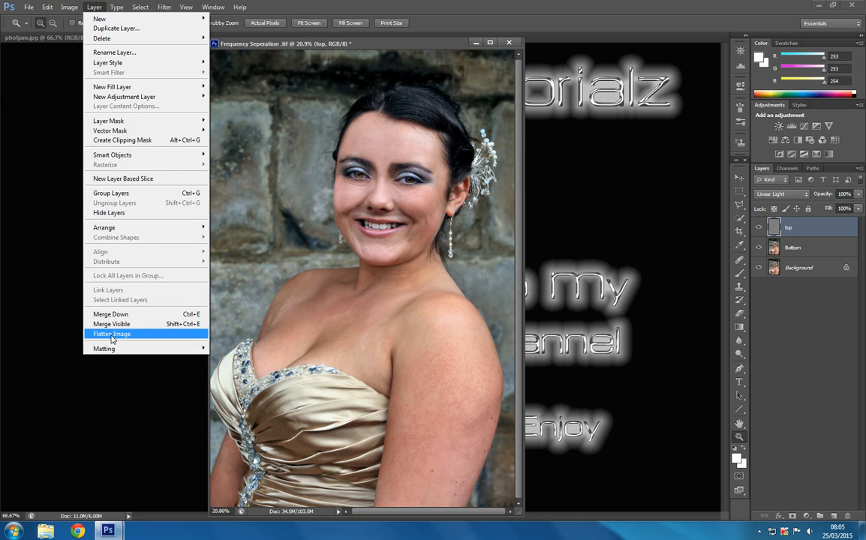
{"action": "left_click", "coordinate": [112, 335]}
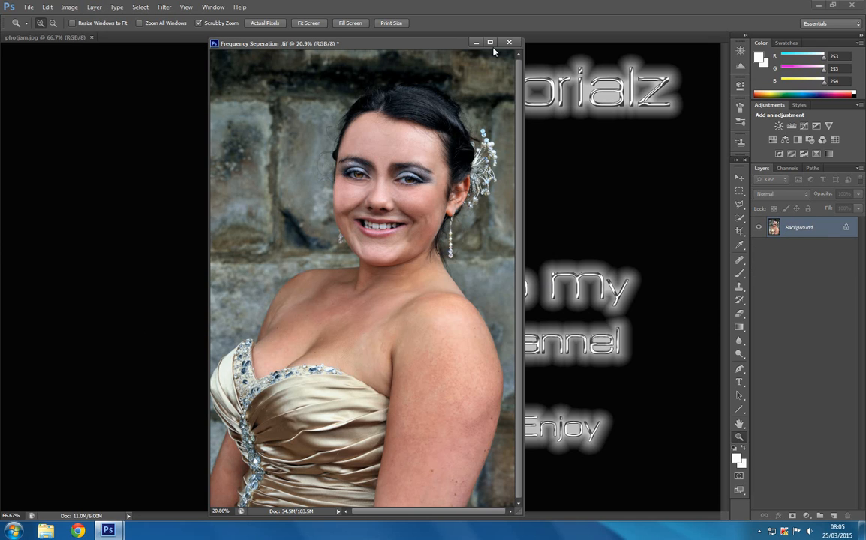
{"action": "double_click", "coordinate": [444, 43]}
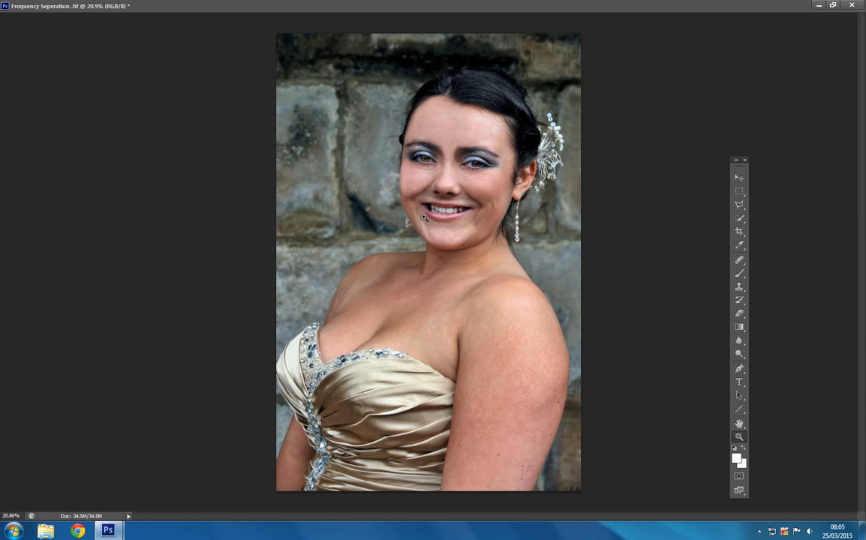
{"action": "left_click", "coordinate": [424, 218]}
{"action": "left_click", "coordinate": [402, 233]}
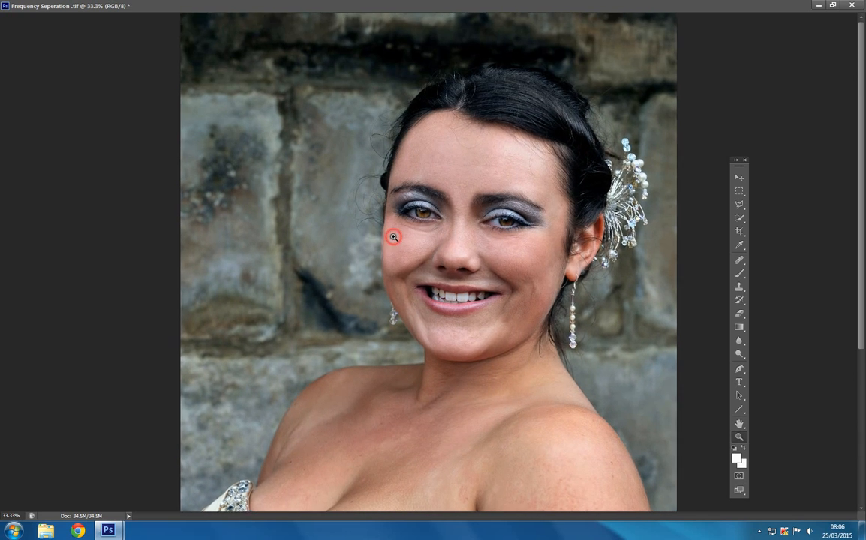
{"action": "left_click", "coordinate": [393, 237]}
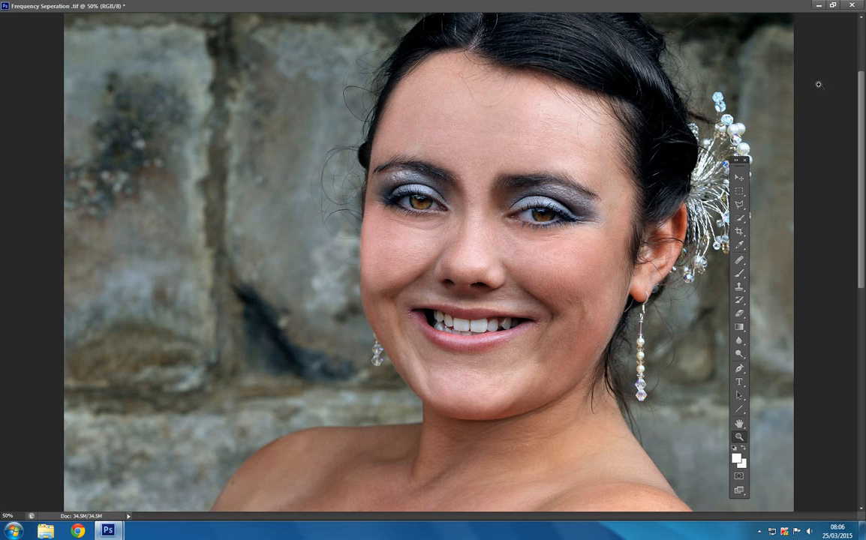
{"action": "left_click", "coordinate": [832, 5]}
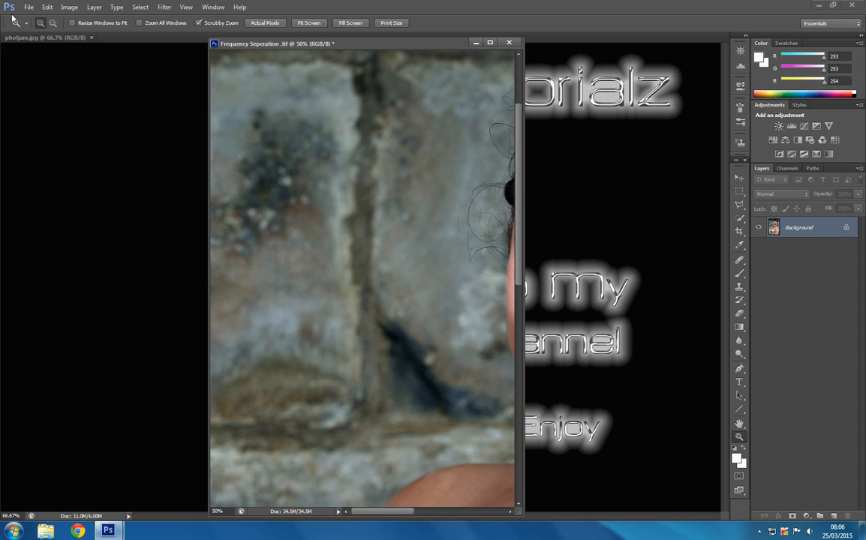
- Reduce the portrait's view to 16.7% zoom and move its floating window aside to uncover the title image behind it
{"action": "left_click", "coordinate": [52, 25]}
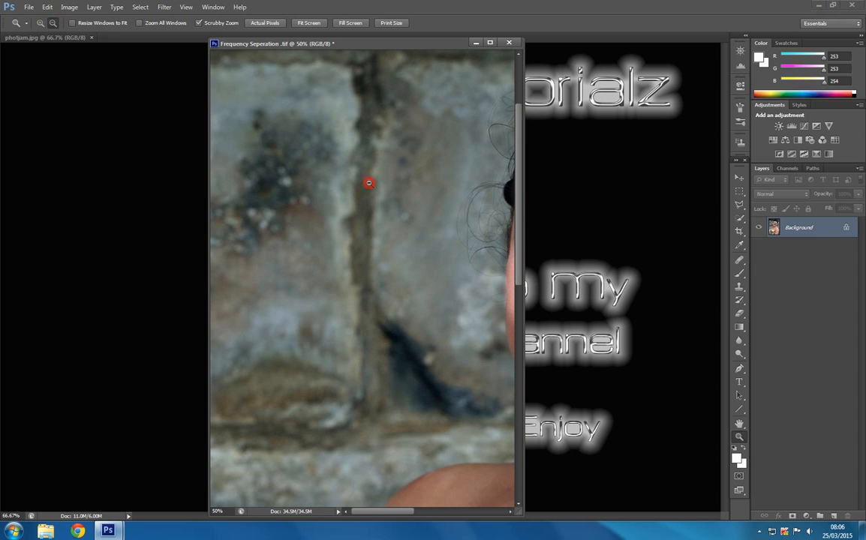
{"action": "left_click", "coordinate": [367, 180]}
{"action": "left_click", "coordinate": [367, 180]}
{"action": "left_click", "coordinate": [367, 180]}
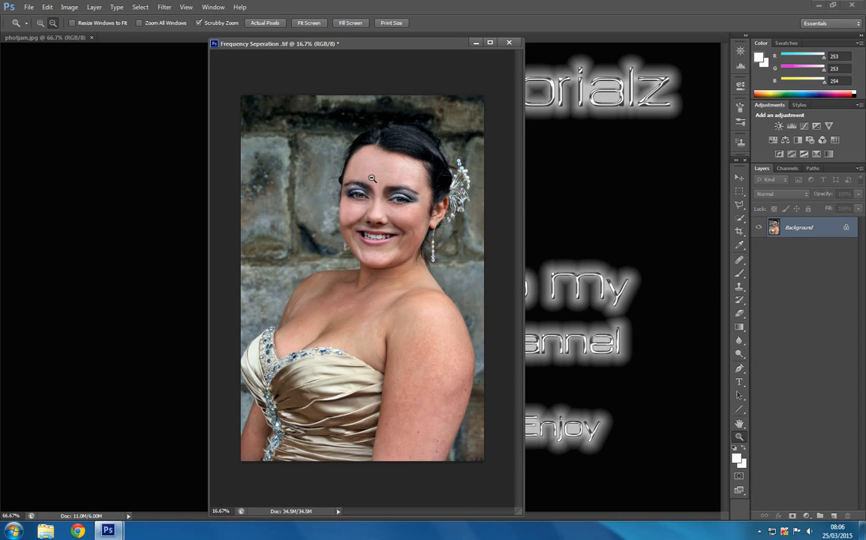
{"action": "left_click", "coordinate": [41, 23]}
{"action": "left_click", "coordinate": [223, 192]}
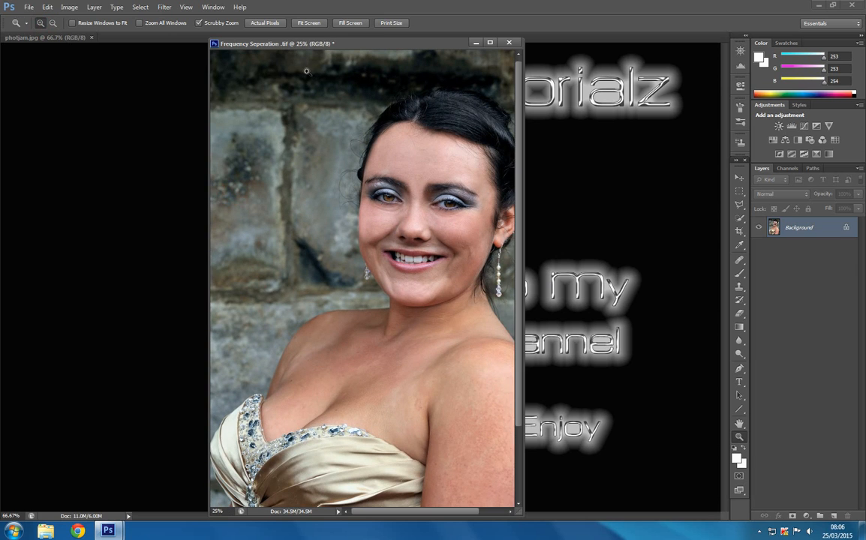
{"action": "left_click_drag", "start_coordinate": [341, 51], "coordinate": [120, 64]}
{"action": "left_click", "coordinate": [52, 23]}
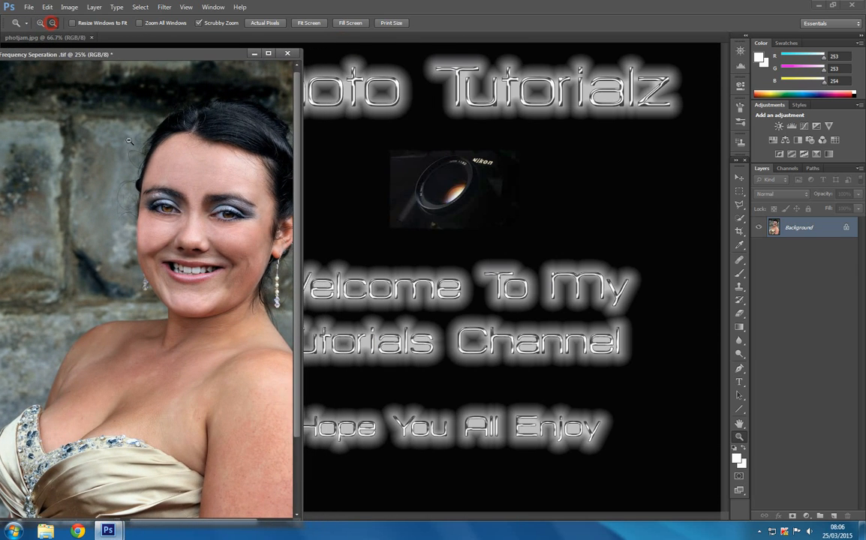
{"action": "left_click", "coordinate": [163, 294]}
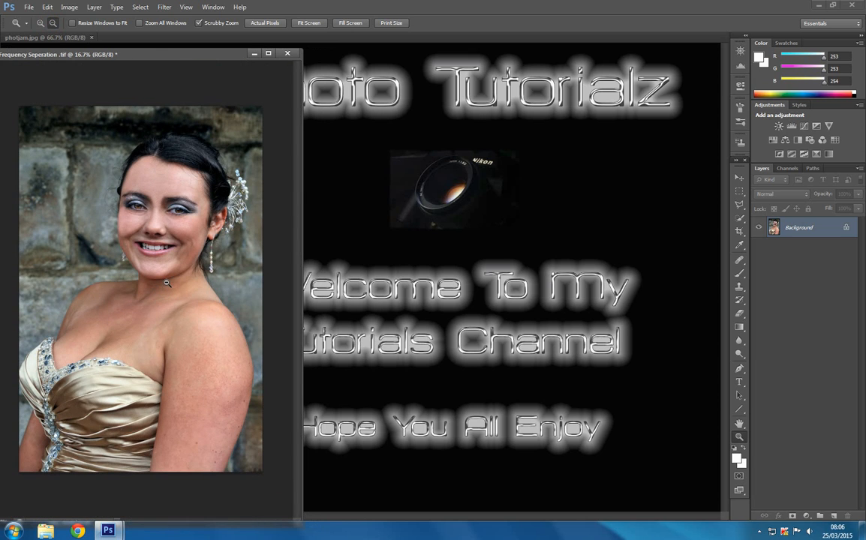
{"action": "left_click_drag", "start_coordinate": [173, 54], "coordinate": [200, 133]}
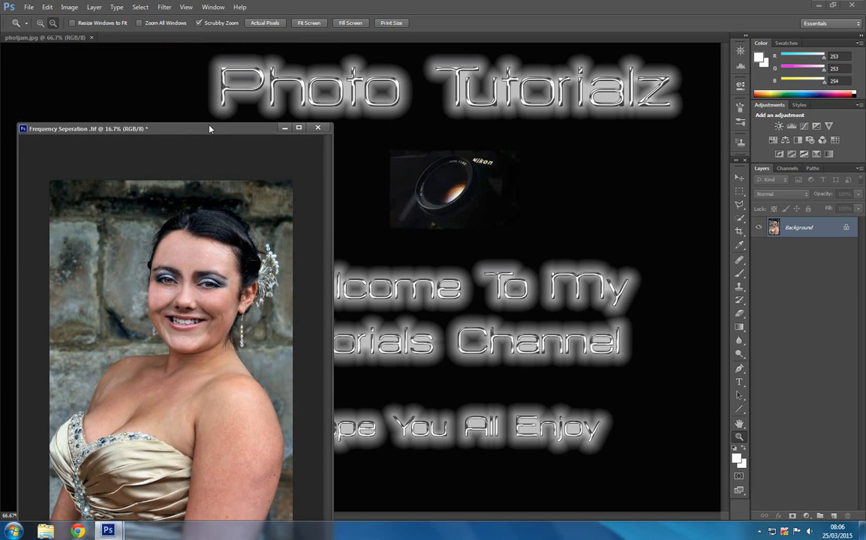